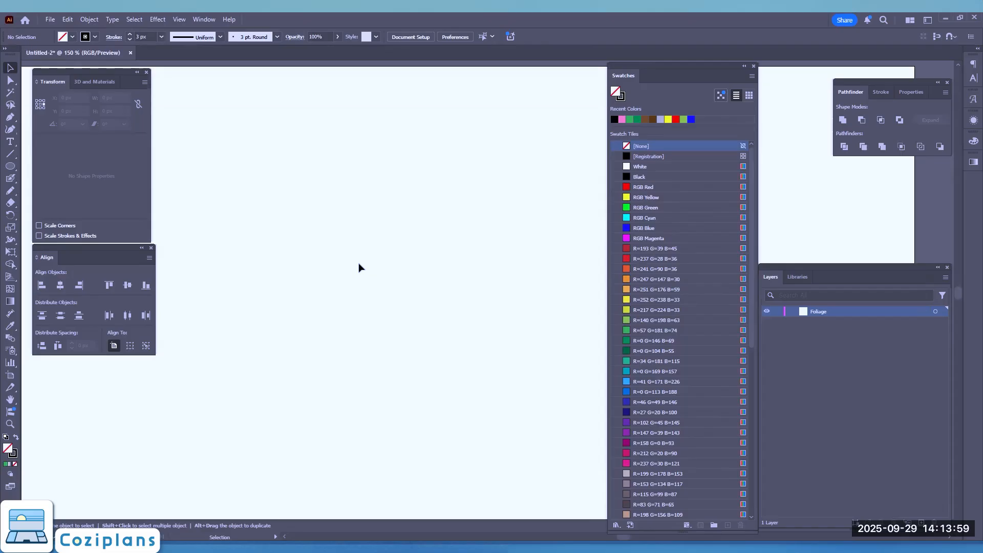
# - Activate the Blob Brush tool for painting on the Foliage layer
pyautogui.scroll(-1, 359, 267)
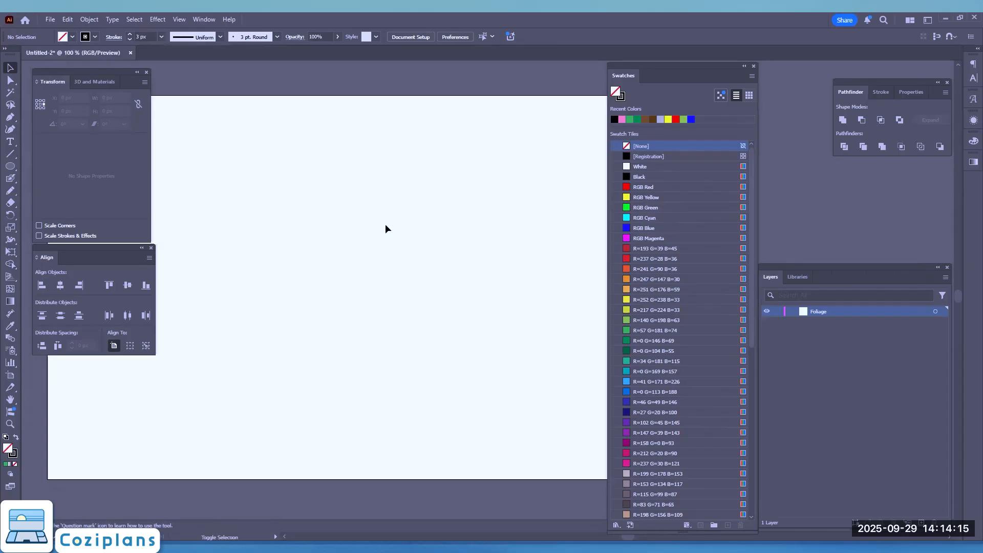
pyautogui.hotkey('shift', 'b')
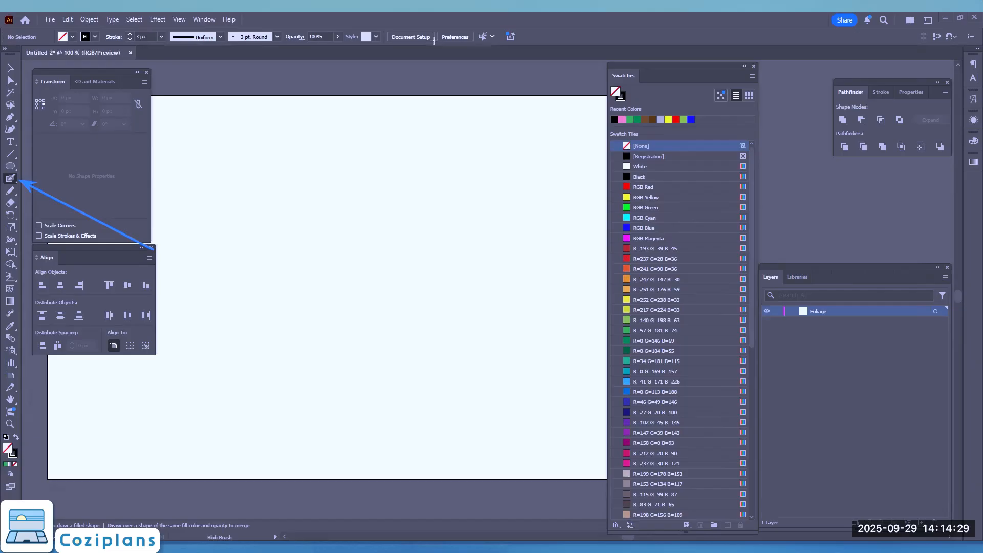
pyautogui.click(7, 179)
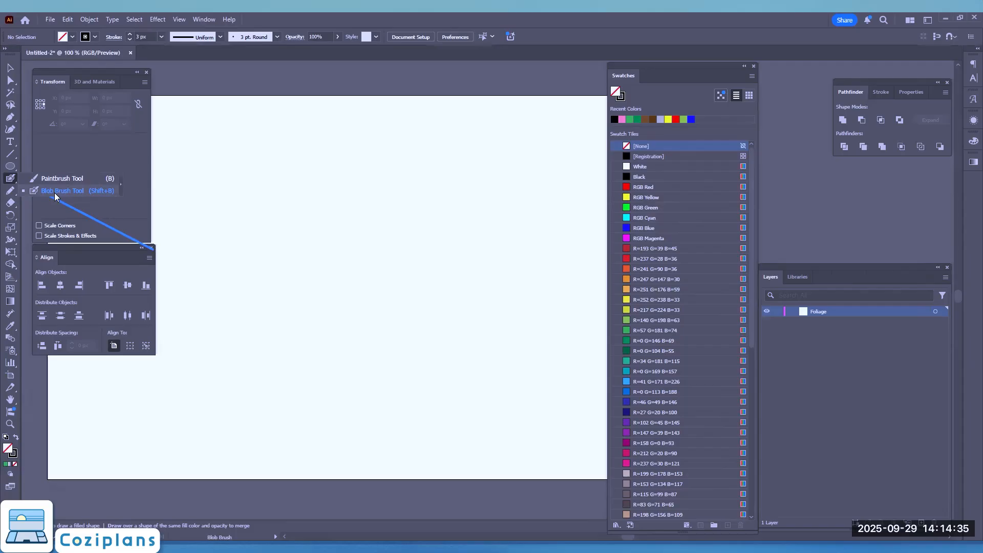
pyautogui.click(55, 192)
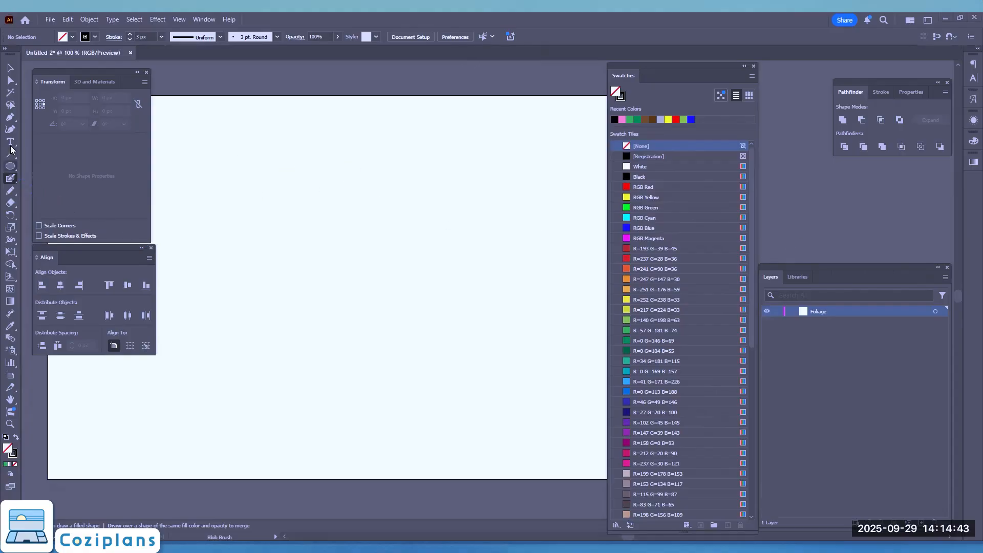
# - Set the stroke to None and the fill to the dark green swatch R=0 G=104 B=55
pyautogui.click(94, 38)
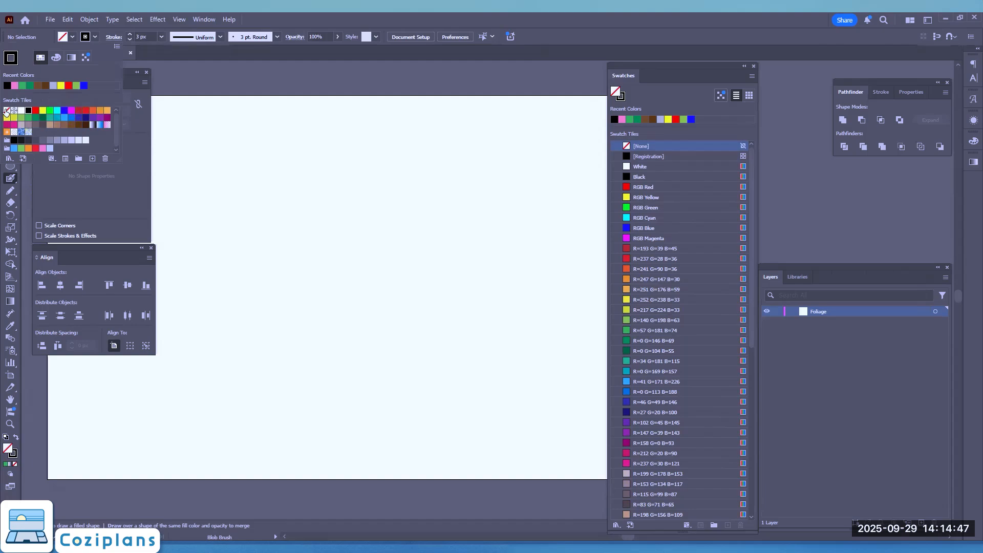
pyautogui.click(7, 111)
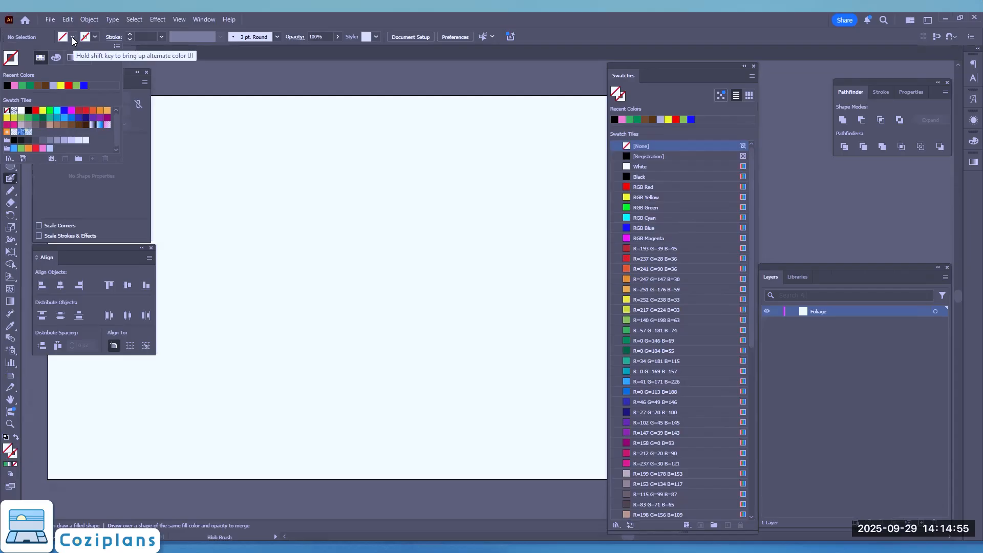
pyautogui.click(35, 117)
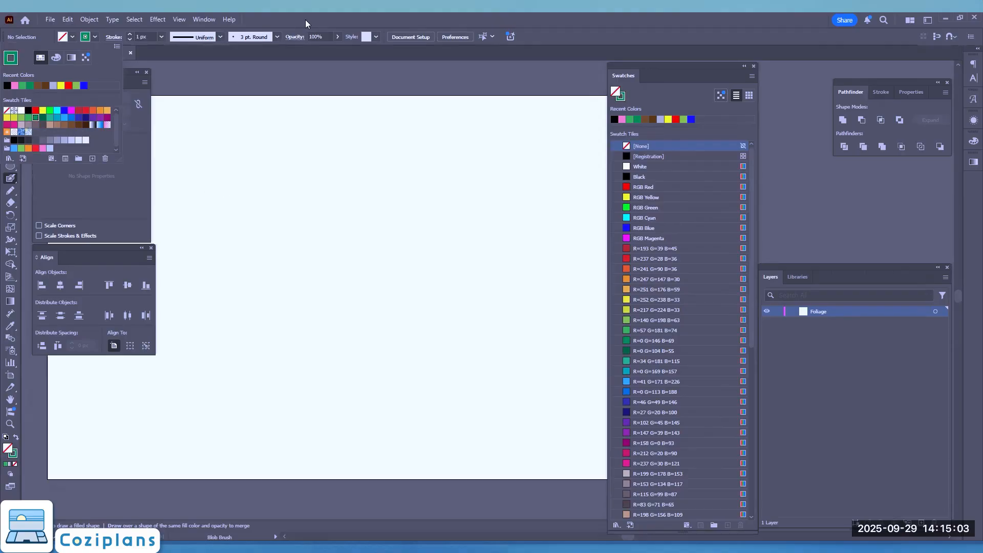
pyautogui.click(86, 38)
pyautogui.click(92, 38)
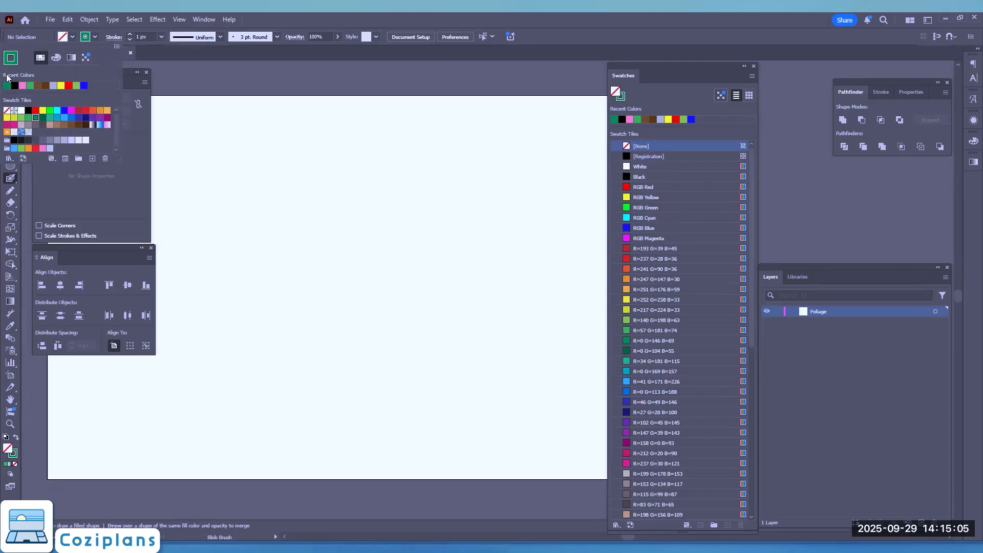
pyautogui.click(7, 110)
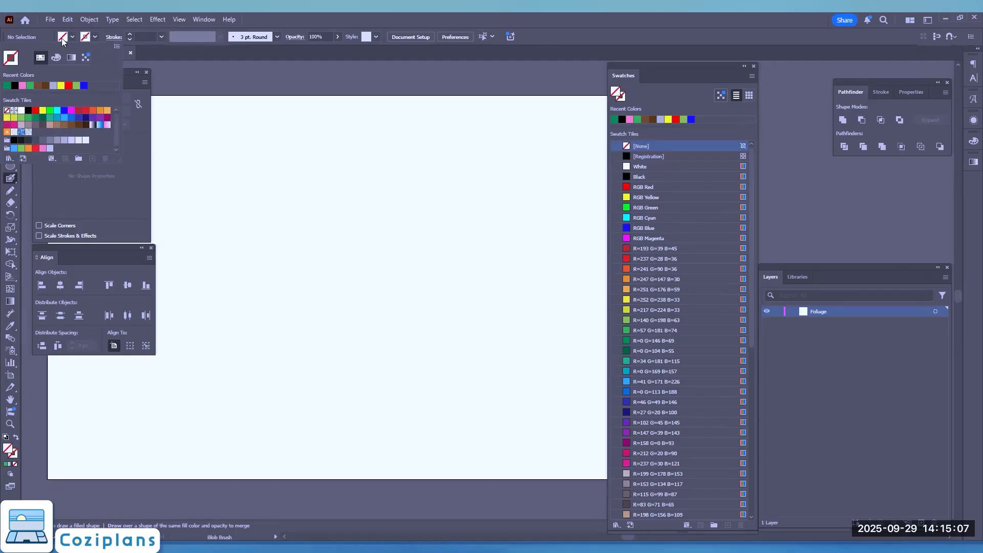
pyautogui.click(41, 116)
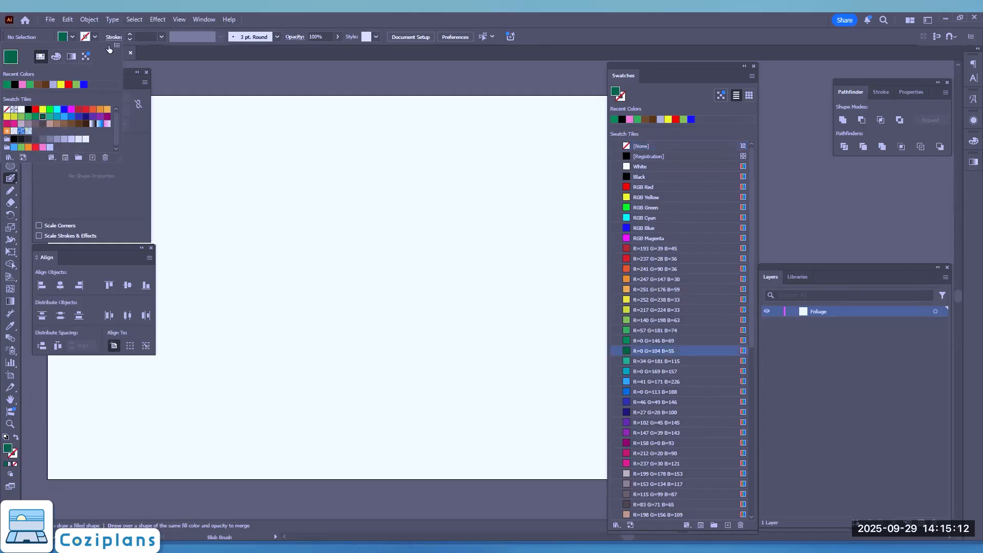
pyautogui.click(267, 16)
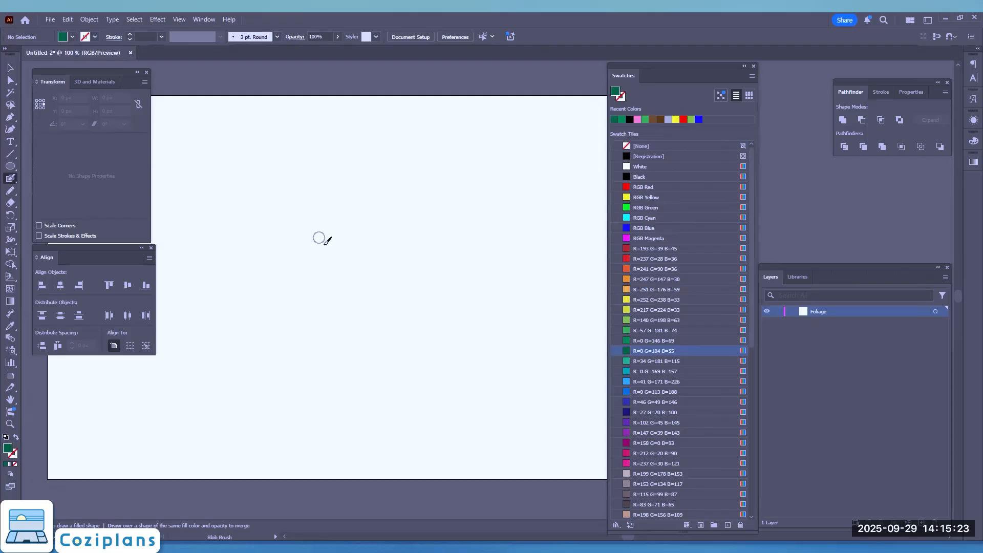
pyautogui.moveTo(323, 228)
pyautogui.mouseDown()
pyautogui.moveTo(345, 230)
pyautogui.moveTo(386, 238)
pyautogui.moveTo(368, 229)
pyautogui.moveTo(343, 248)
pyautogui.moveTo(426, 242)
pyautogui.moveTo(412, 216)
pyautogui.moveTo(408, 228)
pyautogui.moveTo(376, 233)
pyautogui.moveTo(394, 242)
pyautogui.moveTo(424, 229)
pyautogui.moveTo(422, 214)
pyautogui.moveTo(485, 236)
pyautogui.moveTo(417, 253)
pyautogui.moveTo(385, 252)
pyautogui.moveTo(439, 243)
pyautogui.moveTo(292, 256)
pyautogui.moveTo(300, 244)
pyautogui.moveTo(288, 236)
pyautogui.moveTo(295, 225)
pyautogui.moveTo(326, 236)
pyautogui.moveTo(297, 239)
pyautogui.moveTo(331, 215)
pyautogui.moveTo(331, 226)
pyautogui.moveTo(345, 227)
pyautogui.moveTo(341, 238)
pyautogui.moveTo(364, 221)
pyautogui.moveTo(416, 225)
pyautogui.moveTo(383, 229)
pyautogui.moveTo(408, 228)
pyautogui.mouseUp()
pyautogui.hotkey('shift', 'x')
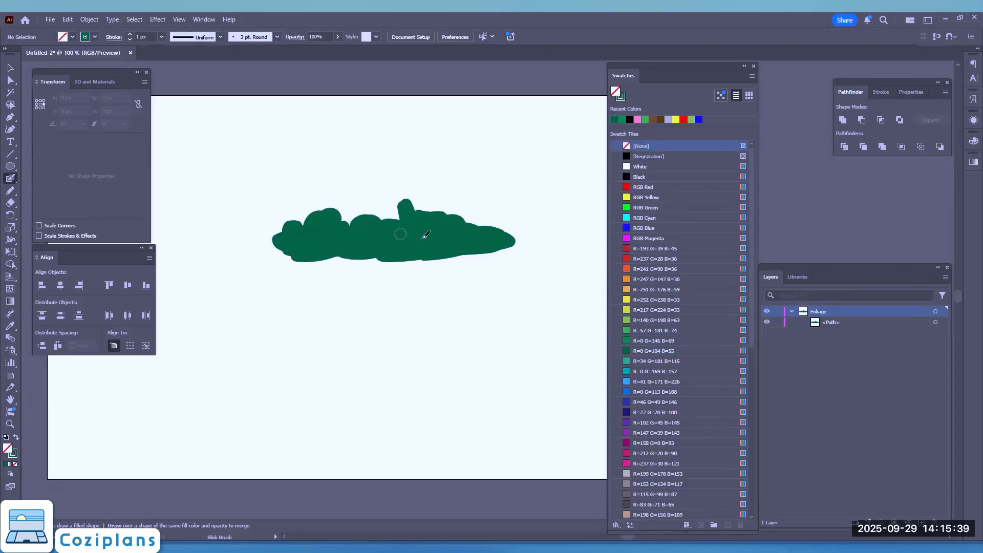
pyautogui.click(10, 67)
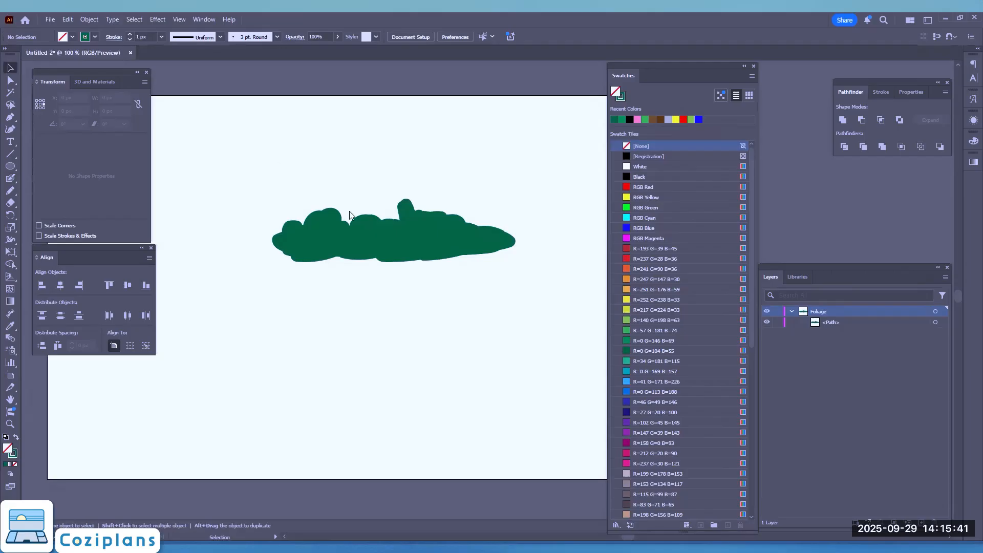
pyautogui.click(373, 227)
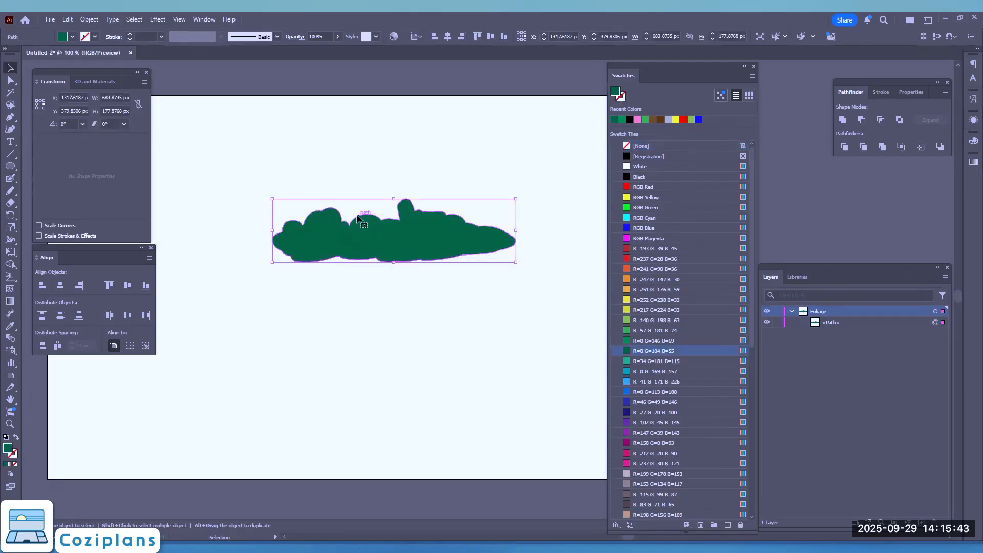
pyautogui.press('a')
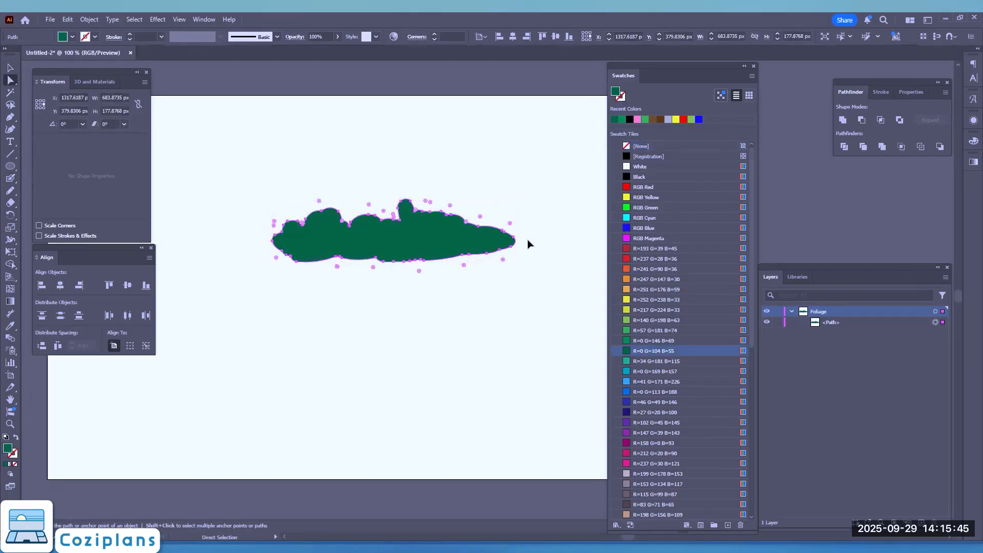
pyautogui.press('Delete')
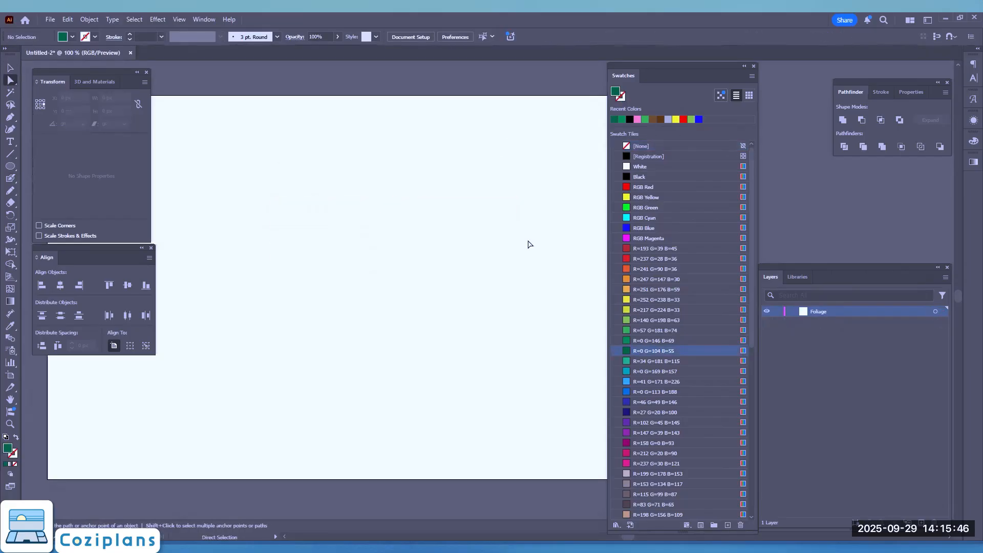
pyautogui.click(11, 178)
pyautogui.moveTo(485, 201)
pyautogui.mouseDown()
pyautogui.moveTo(504, 214)
pyautogui.moveTo(482, 193)
pyautogui.moveTo(453, 194)
pyautogui.moveTo(473, 200)
pyautogui.moveTo(419, 199)
pyautogui.moveTo(419, 214)
pyautogui.moveTo(465, 209)
pyautogui.moveTo(270, 226)
pyautogui.moveTo(349, 203)
pyautogui.moveTo(458, 214)
pyautogui.moveTo(310, 221)
pyautogui.moveTo(410, 205)
pyautogui.mouseUp()
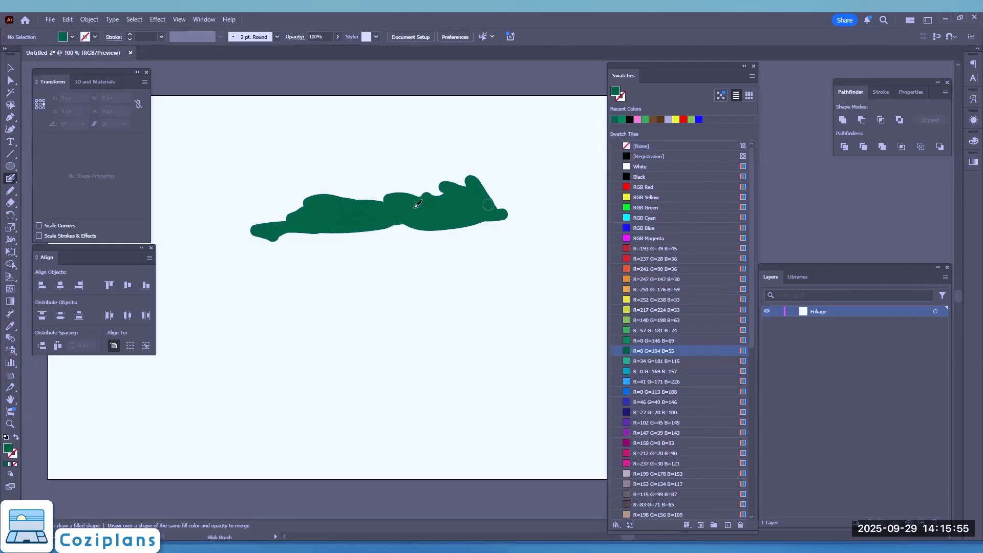
pyautogui.hotkey('ctrl', 'z')
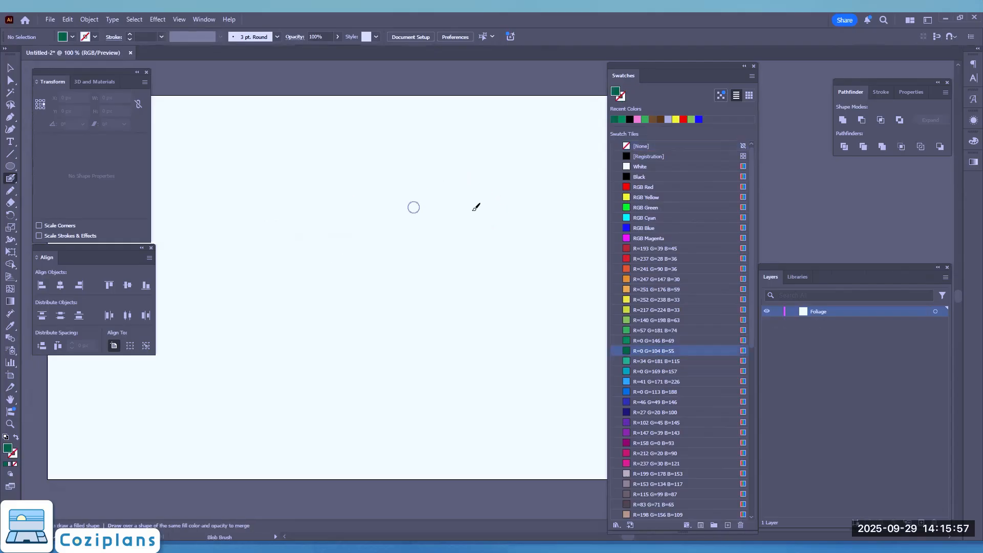
# - Paint a wide, lumpy dark green foliage shape about 732 px wide and 175 px high in the artboard's upper part with the Blob Brush
pyautogui.moveTo(344, 219)
pyautogui.mouseDown()
pyautogui.moveTo(341, 187)
pyautogui.moveTo(382, 186)
pyautogui.moveTo(358, 227)
pyautogui.moveTo(343, 214)
pyautogui.moveTo(387, 195)
pyautogui.moveTo(356, 219)
pyautogui.moveTo(382, 217)
pyautogui.moveTo(359, 202)
pyautogui.moveTo(344, 220)
pyautogui.moveTo(364, 193)
pyautogui.mouseUp()
pyautogui.moveTo(417, 211)
pyautogui.mouseDown()
pyautogui.moveTo(447, 207)
pyautogui.moveTo(468, 186)
pyautogui.moveTo(438, 204)
pyautogui.moveTo(513, 203)
pyautogui.moveTo(371, 216)
pyautogui.moveTo(466, 209)
pyautogui.moveTo(383, 221)
pyautogui.moveTo(315, 217)
pyautogui.moveTo(349, 207)
pyautogui.moveTo(273, 227)
pyautogui.moveTo(343, 209)
pyautogui.moveTo(335, 198)
pyautogui.moveTo(325, 212)
pyautogui.moveTo(493, 205)
pyautogui.moveTo(436, 211)
pyautogui.moveTo(389, 189)
pyautogui.moveTo(367, 200)
pyautogui.mouseUp()
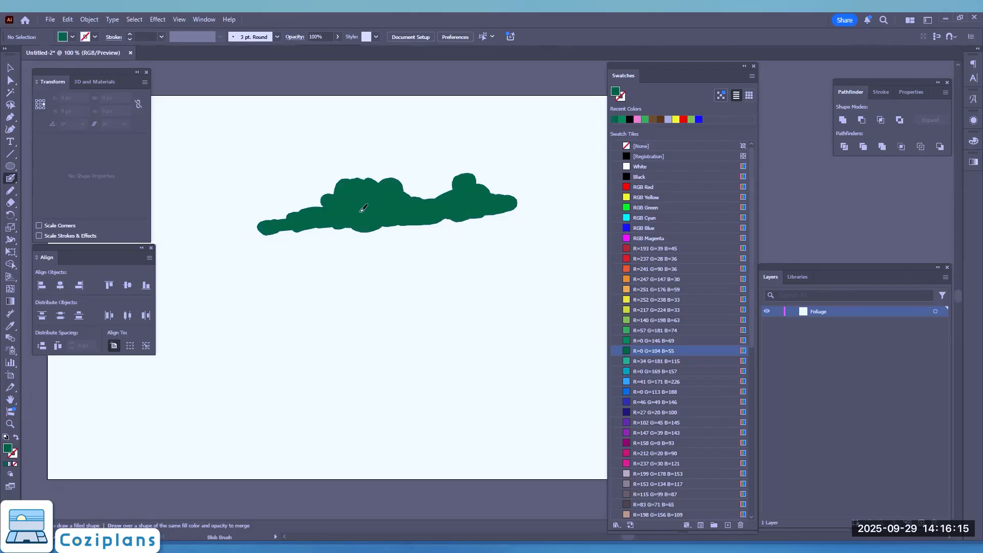
pyautogui.hotkey('shift', 'x')
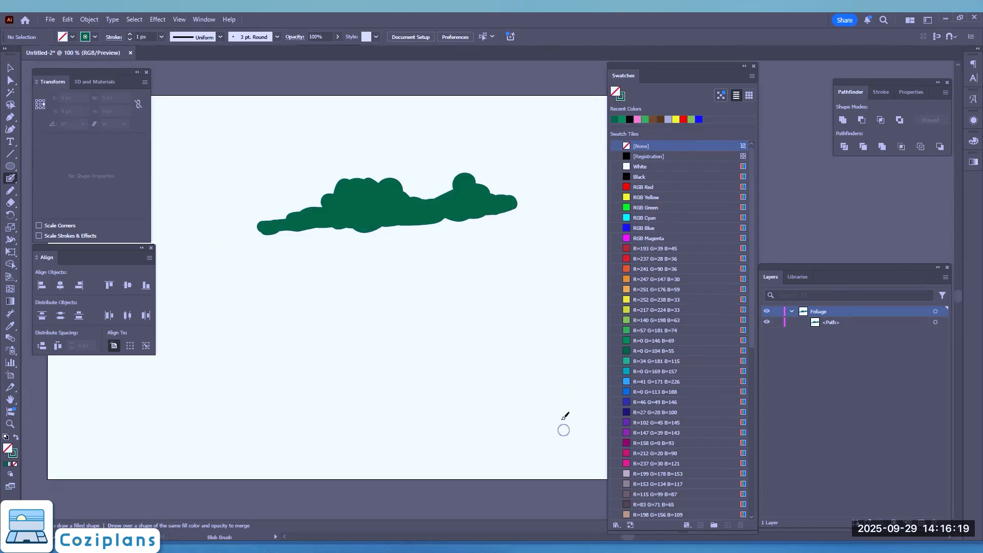
# - Examine the painted foliage shape's outline and anchor points, and leave it deselected
pyautogui.click(7, 68)
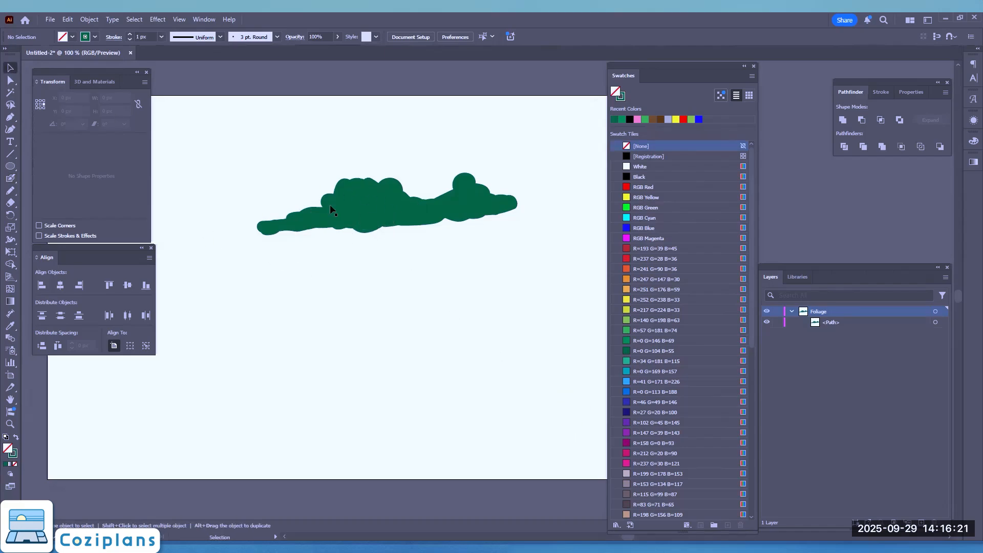
pyautogui.click(370, 193)
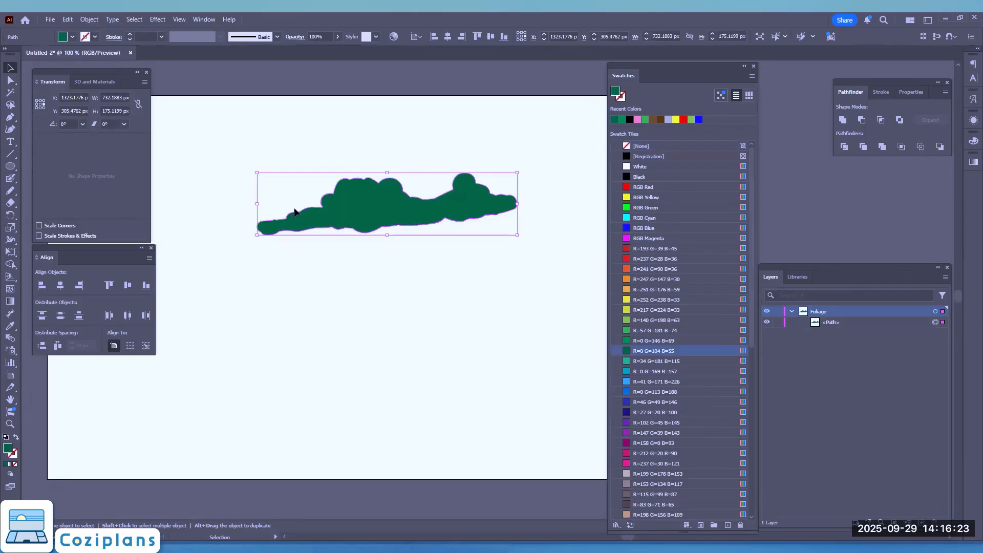
pyautogui.press('a')
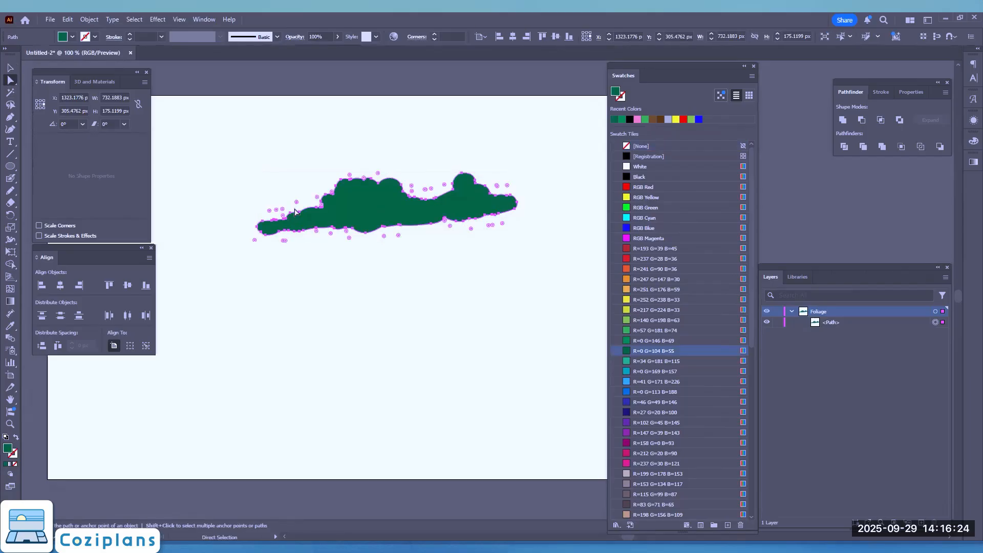
pyautogui.click(11, 68)
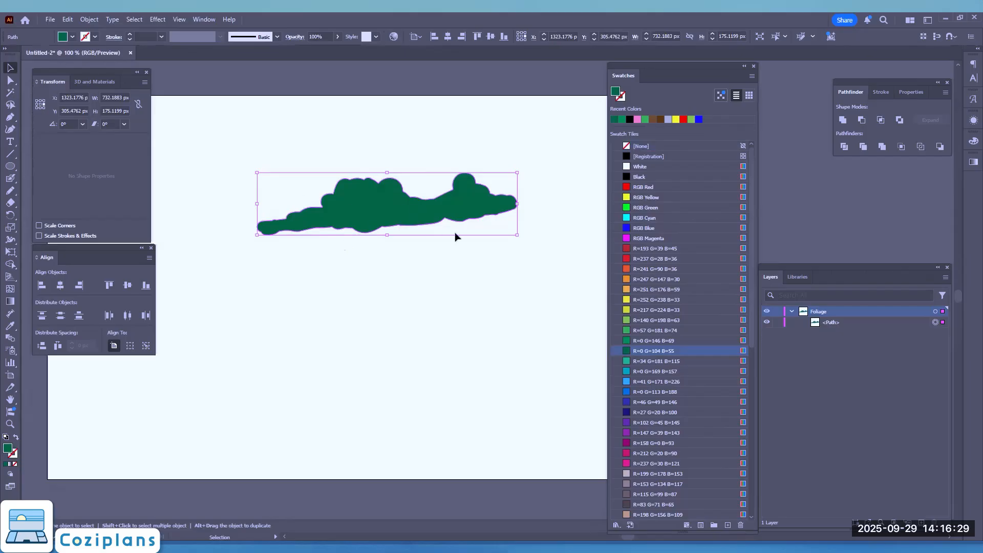
pyautogui.click(11, 178)
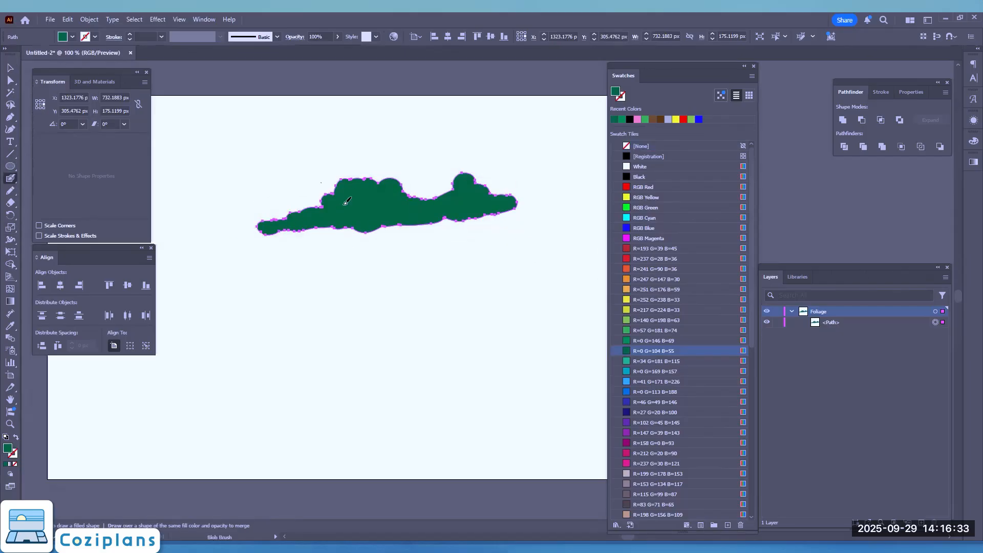
pyautogui.click(11, 67)
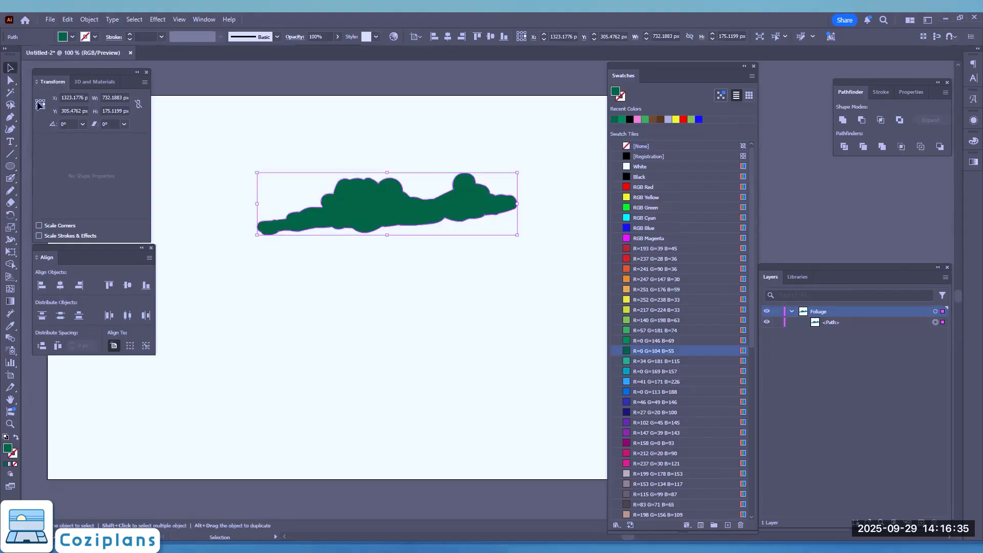
pyautogui.click(219, 190)
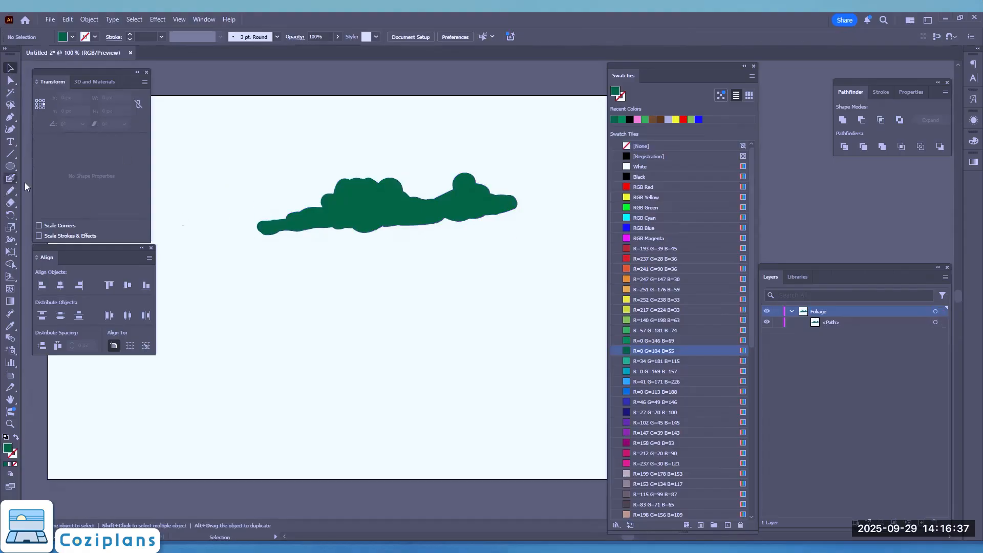
# - Extend the left end of the foliage with a smaller, tapering dark green tail using the Blob Brush
pyautogui.click(10, 178)
pyautogui.moveTo(350, 197)
pyautogui.mouseDown()
pyautogui.moveTo(302, 208)
pyautogui.moveTo(295, 200)
pyautogui.mouseUp()
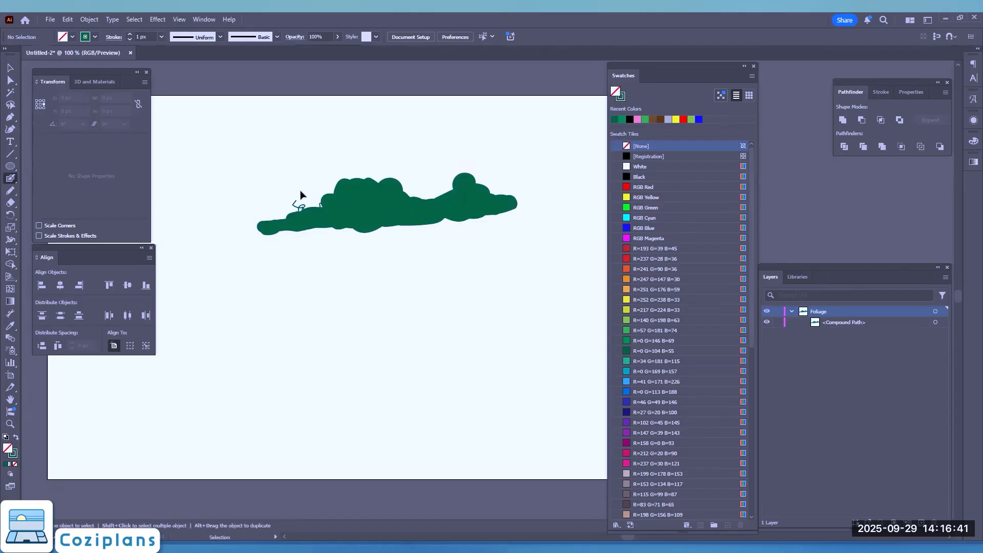
pyautogui.hotkey('ctrl', 'z')
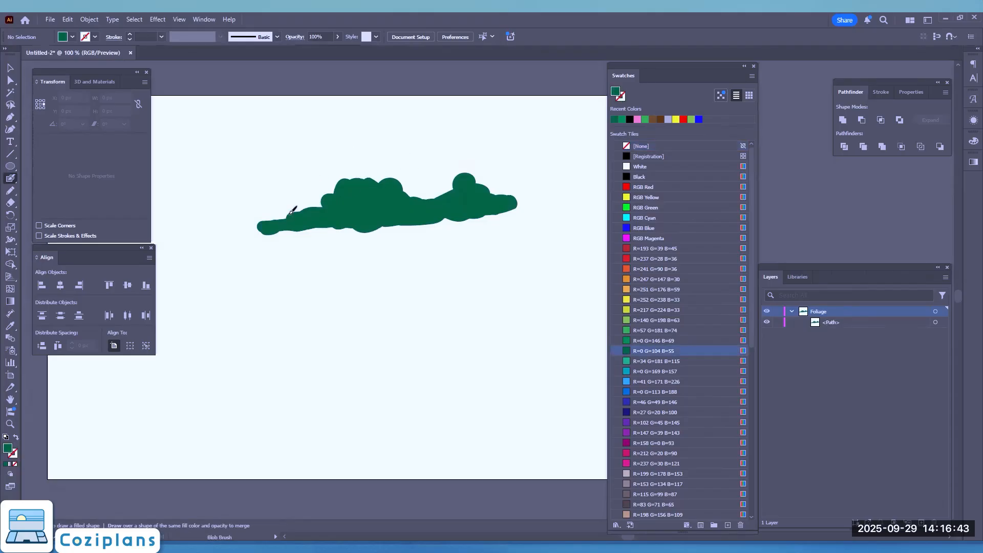
pyautogui.moveTo(274, 215)
pyautogui.mouseDown()
pyautogui.moveTo(263, 217)
pyautogui.moveTo(287, 214)
pyautogui.moveTo(212, 228)
pyautogui.moveTo(269, 225)
pyautogui.moveTo(232, 223)
pyautogui.mouseUp()
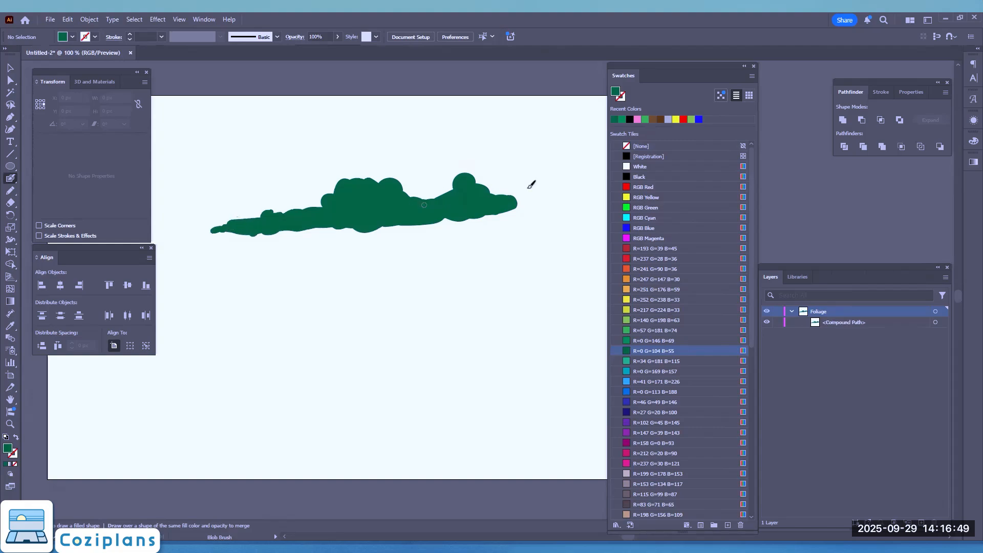
# - Set the fill to the lighter green R=57 G=181 B=74 with no stroke and paint a highlight on the left part of the central foliage mound
pyautogui.hotkey('shift', 'x')
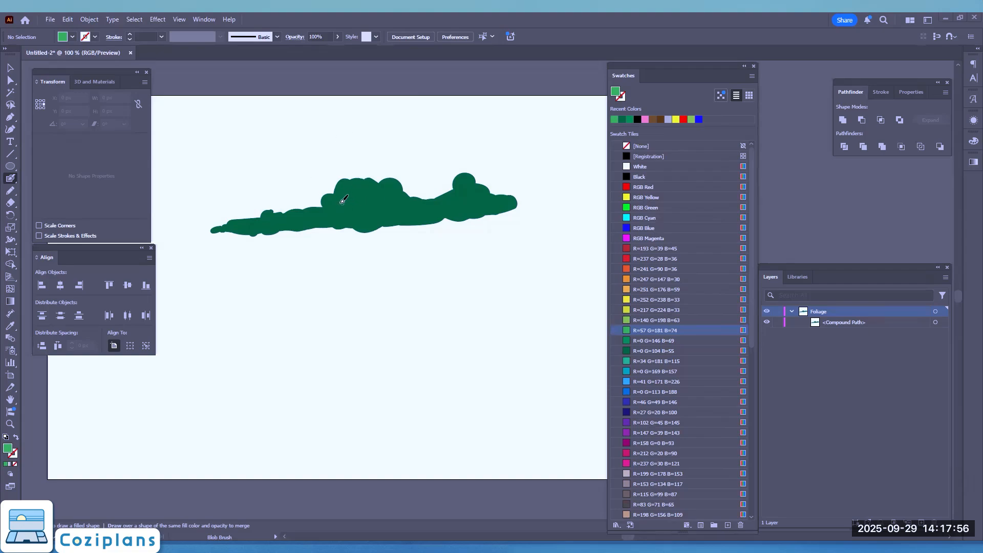
pyautogui.moveTo(339, 198)
pyautogui.mouseDown()
pyautogui.moveTo(357, 190)
pyautogui.moveTo(337, 204)
pyautogui.mouseUp()
pyautogui.hotkey('shift', 'x')
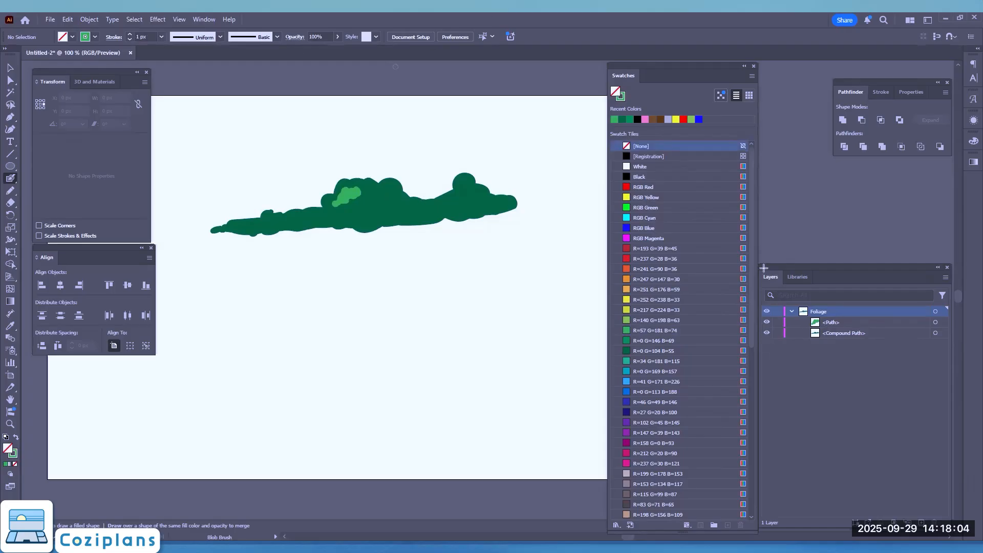
pyautogui.moveTo(761, 265)
pyautogui.mouseDown()
pyautogui.moveTo(974, 375)
pyautogui.moveTo(956, 371)
pyautogui.mouseUp()
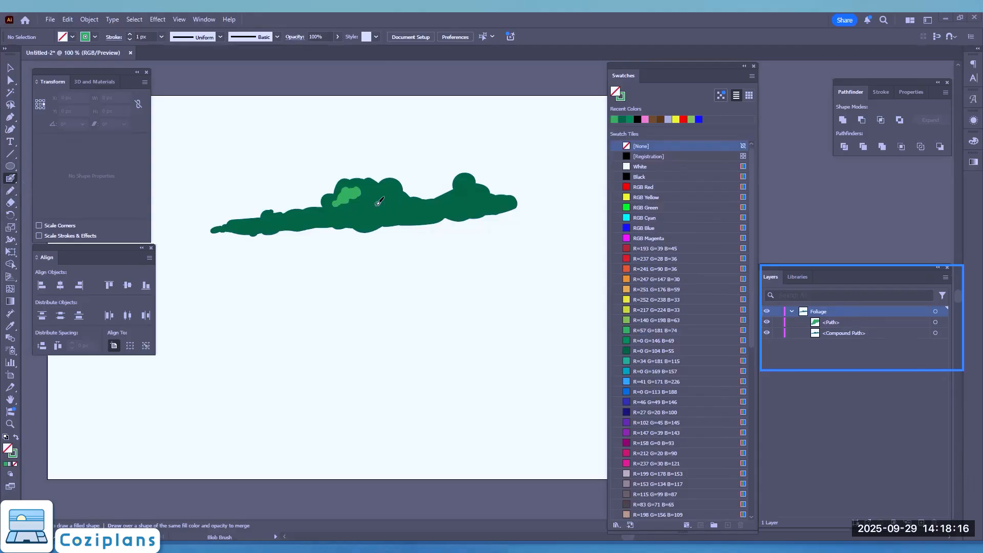
# - Paint more light green highlights on the central mound, right bump and left tail, joining the two highlights on the central mound
pyautogui.moveTo(378, 204)
pyautogui.mouseDown()
pyautogui.moveTo(397, 194)
pyautogui.moveTo(378, 203)
pyautogui.mouseUp()
pyautogui.moveTo(462, 184); pyautogui.dragTo(461, 193)
pyautogui.moveTo(257, 225)
pyautogui.mouseDown()
pyautogui.moveTo(314, 218)
pyautogui.moveTo(281, 220)
pyautogui.mouseUp()
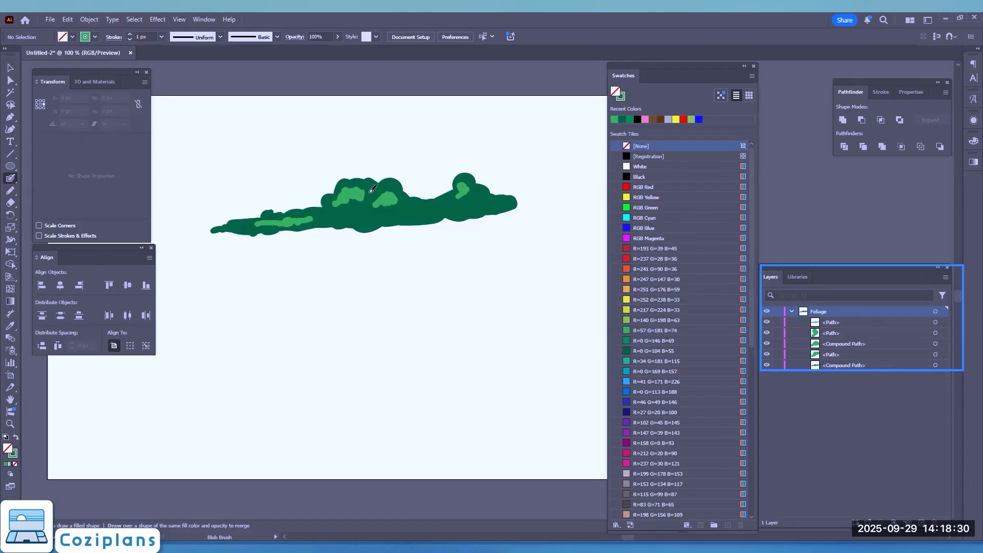
pyautogui.moveTo(372, 188)
pyautogui.mouseDown()
pyautogui.moveTo(379, 198)
pyautogui.moveTo(366, 196)
pyautogui.moveTo(378, 193)
pyautogui.mouseUp()
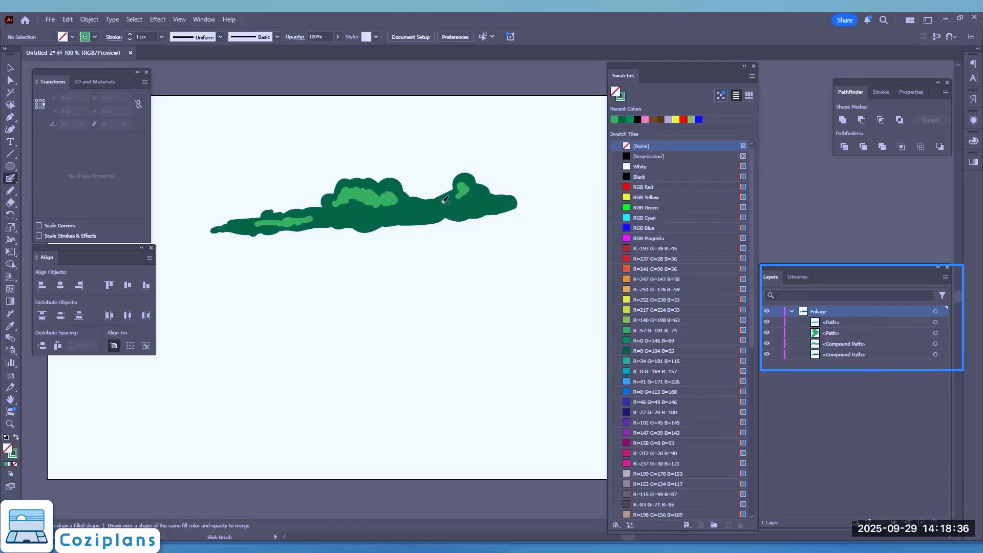
# - Extend the light green highlight along the base of the right foliage bump using the Blob Brush
pyautogui.moveTo(434, 208)
pyautogui.mouseDown()
pyautogui.moveTo(482, 203)
pyautogui.moveTo(446, 206)
pyautogui.moveTo(464, 197)
pyautogui.mouseUp()
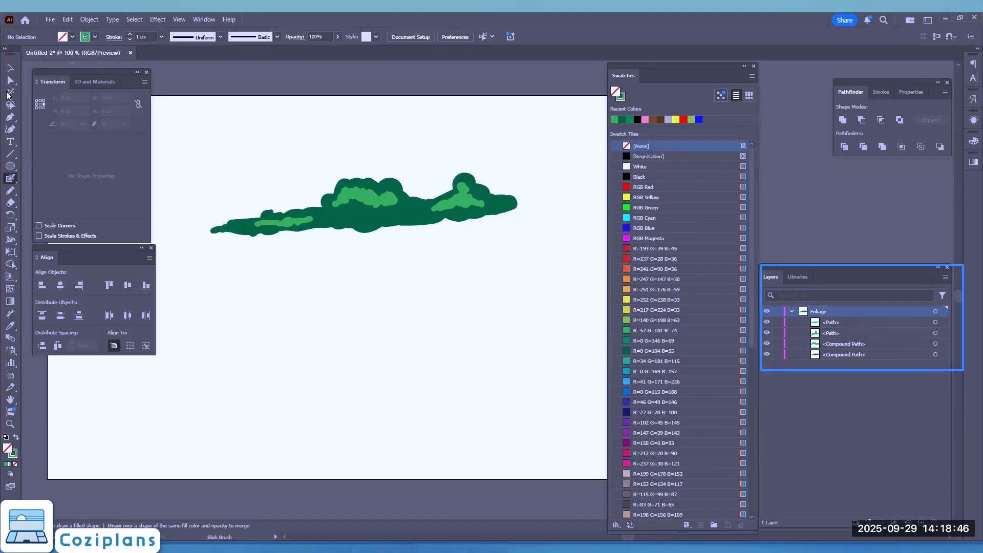
# - Set the fill to pink R=255 G=123 B=172 and the stroke to none, with nothing selected
pyautogui.click(11, 69)
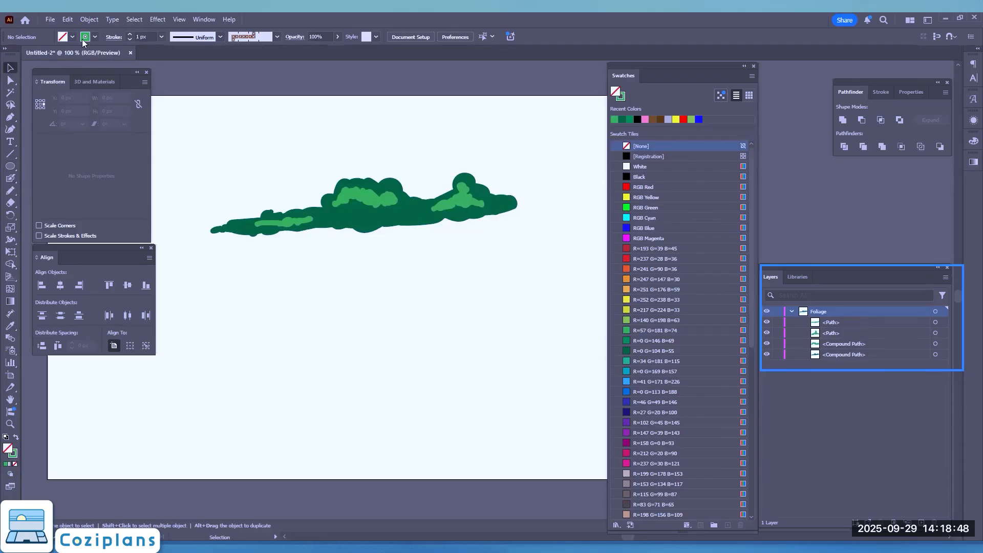
pyautogui.click(96, 37)
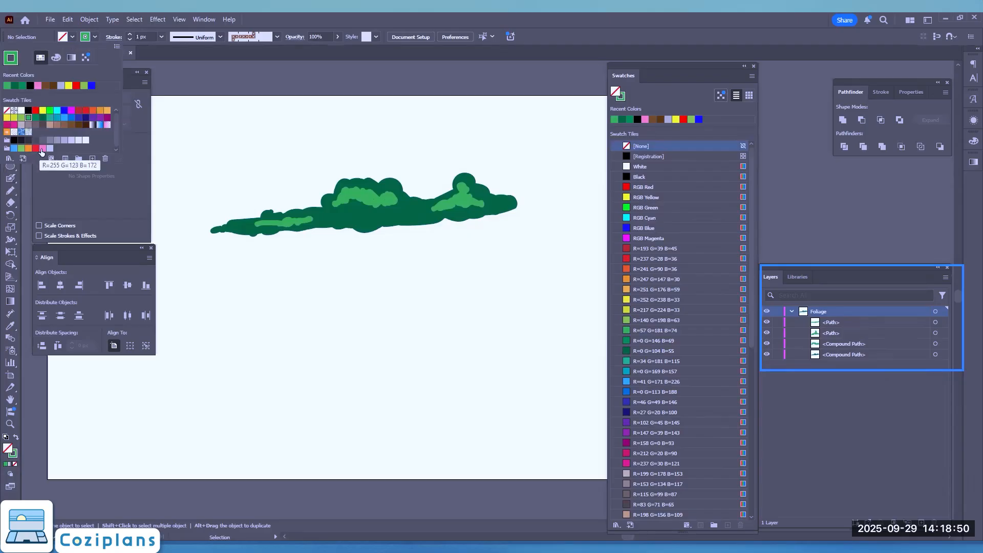
pyautogui.click(43, 148)
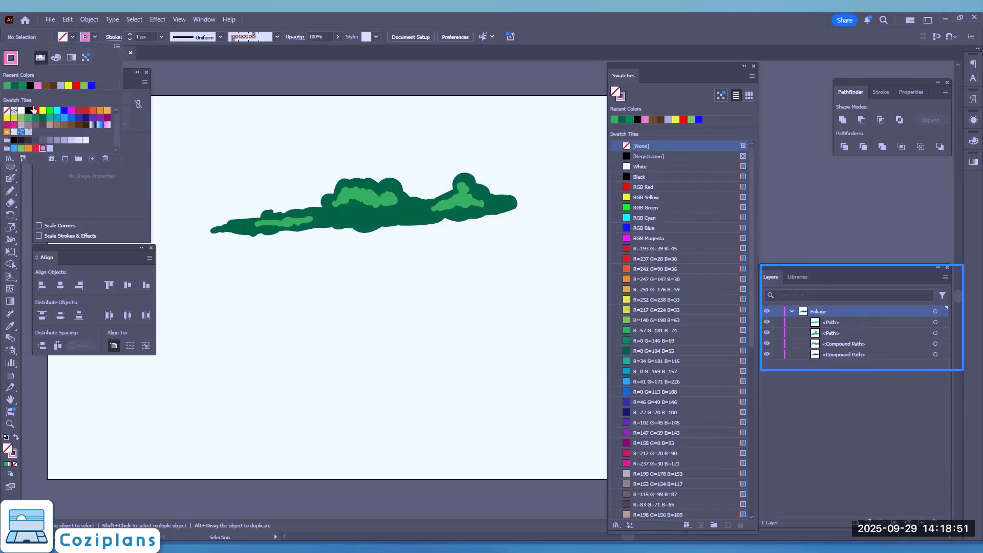
pyautogui.click(96, 36)
pyautogui.click(83, 37)
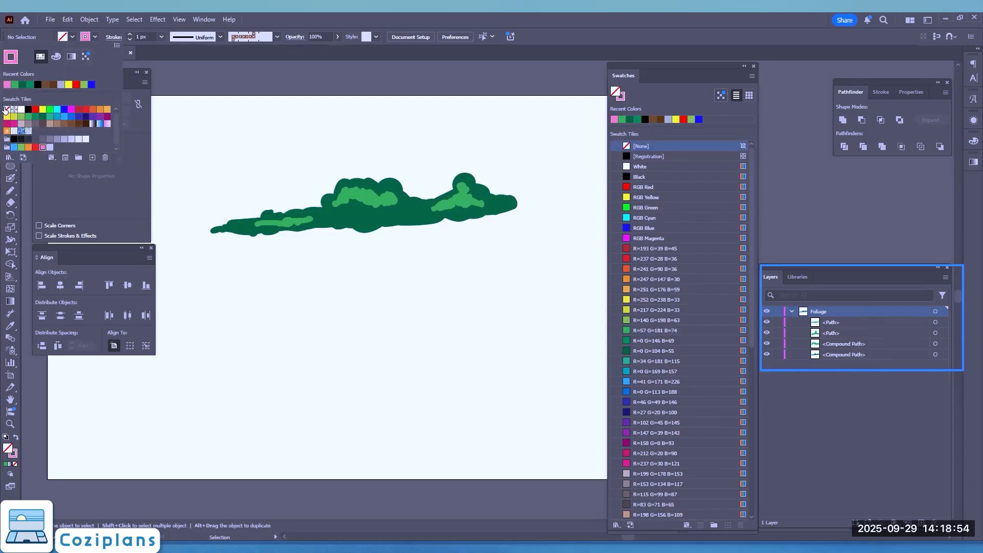
pyautogui.click(6, 109)
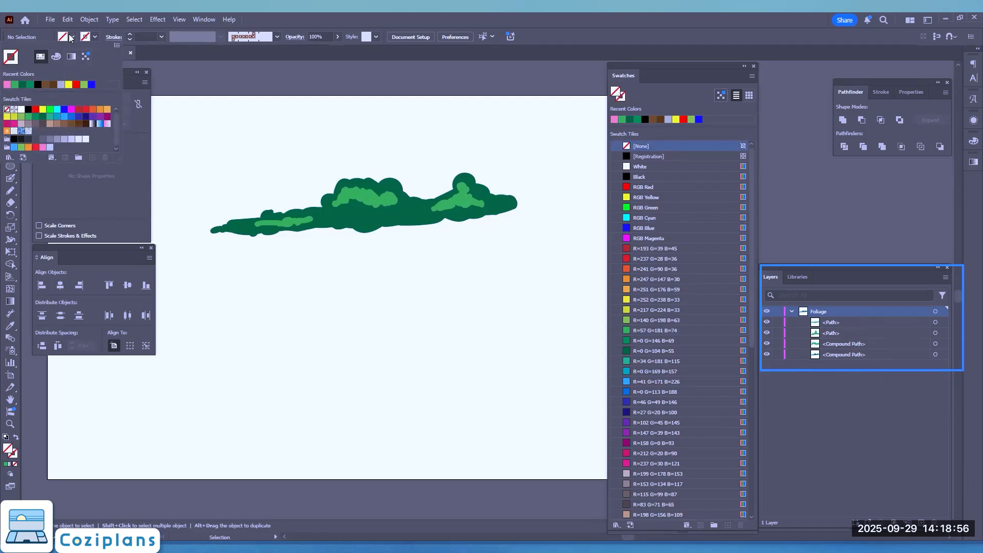
pyautogui.click(69, 36)
pyautogui.click(71, 36)
pyautogui.click(7, 84)
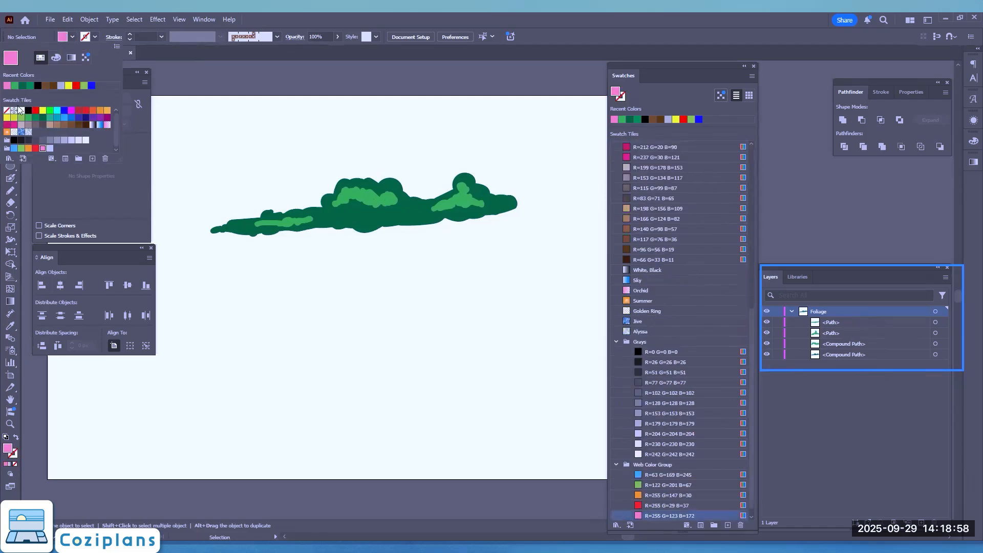
pyautogui.click(42, 199)
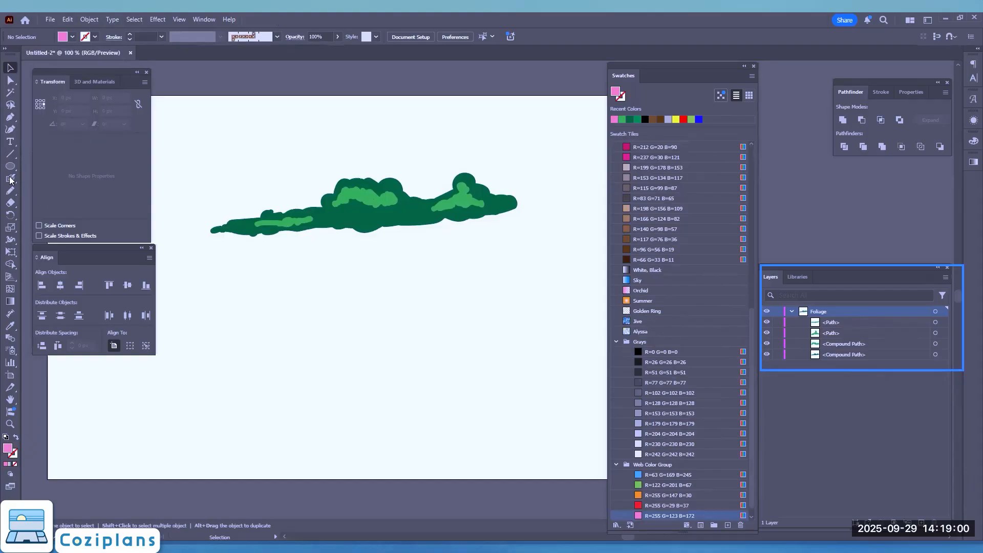
# - Paint two small pink flowers with the Blob Brush over the dark gaps in the central mound's light green highlight
pyautogui.click(10, 178)
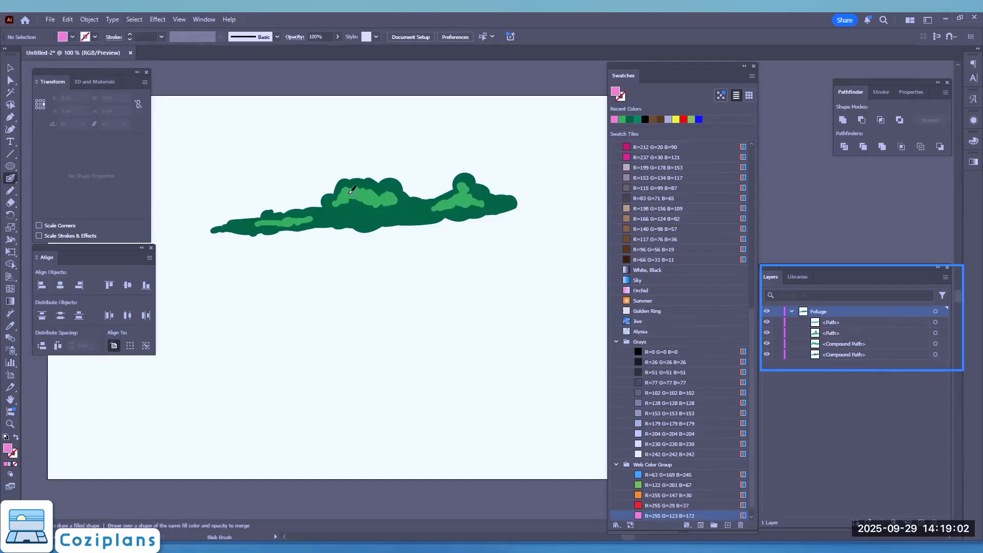
pyautogui.scroll(4, 355, 173)
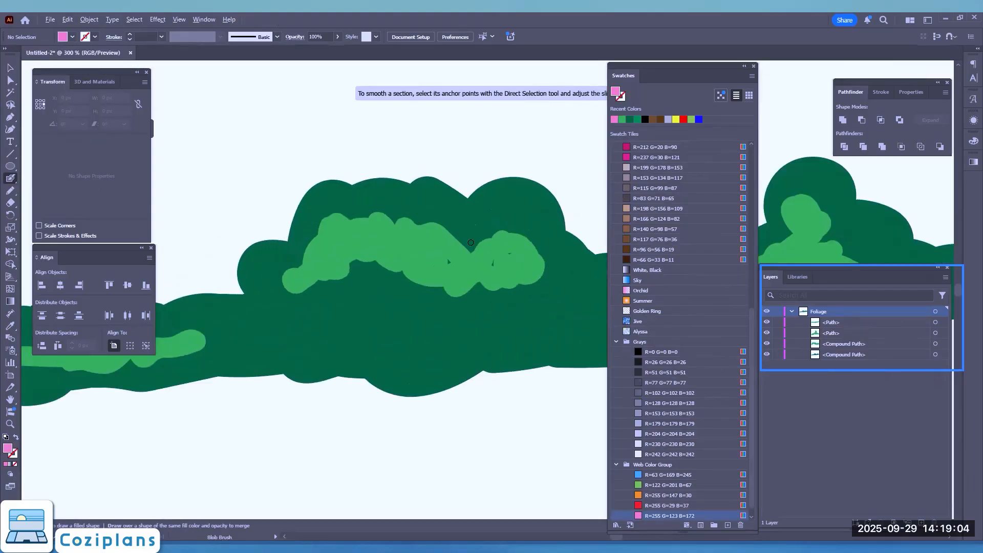
pyautogui.scroll(1, 470, 242)
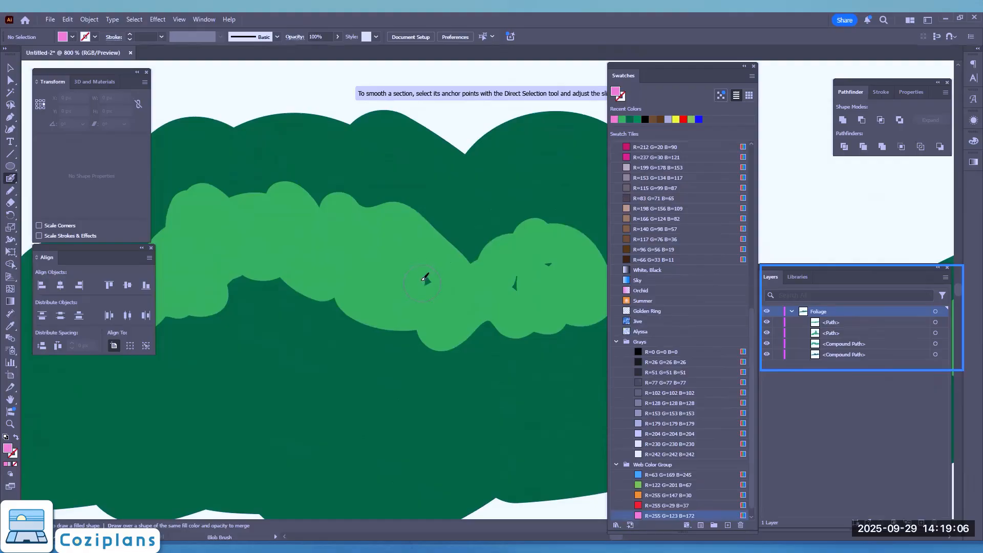
pyautogui.moveTo(427, 274); pyautogui.dragTo(409, 287)
pyautogui.hotkey('ctrl', 'z')
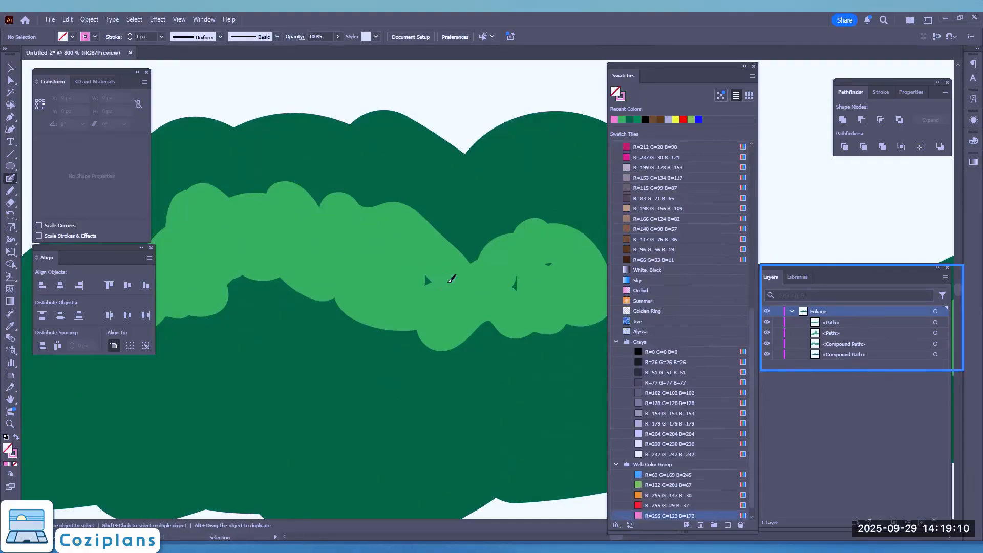
pyautogui.moveTo(423, 272)
pyautogui.mouseDown()
pyautogui.moveTo(432, 277)
pyautogui.moveTo(410, 305)
pyautogui.moveTo(435, 284)
pyautogui.moveTo(425, 292)
pyautogui.mouseUp()
pyautogui.moveTo(507, 282); pyautogui.dragTo(543, 270)
pyautogui.scroll(-7, 474, 276)
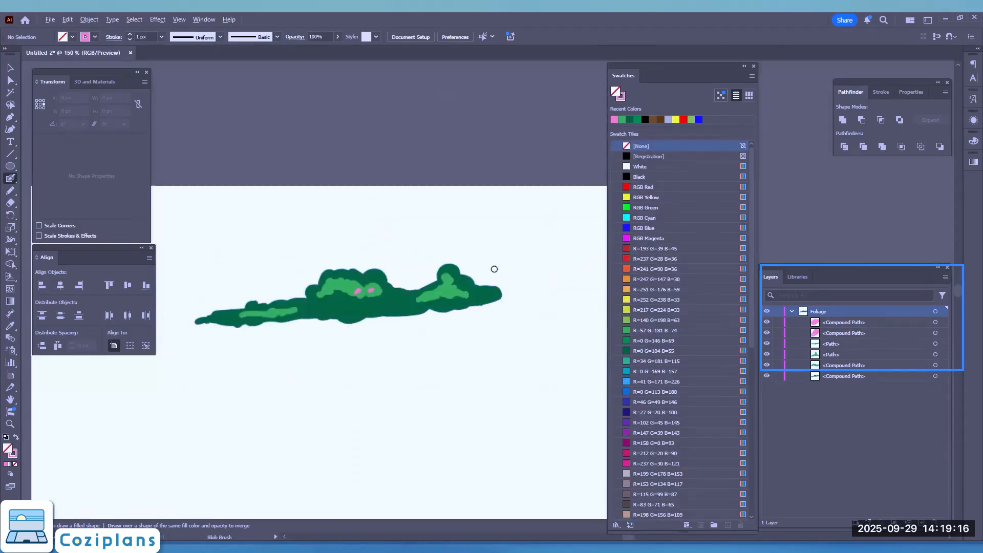
# - Paint three pink flowers on the right bump's highlight: one at its top, one at its left and one at its base
pyautogui.scroll(4, 456, 273)
pyautogui.moveTo(416, 265)
pyautogui.mouseDown()
pyautogui.moveTo(439, 237)
pyautogui.moveTo(433, 253)
pyautogui.moveTo(424, 250)
pyautogui.moveTo(427, 240)
pyautogui.moveTo(429, 263)
pyautogui.mouseUp()
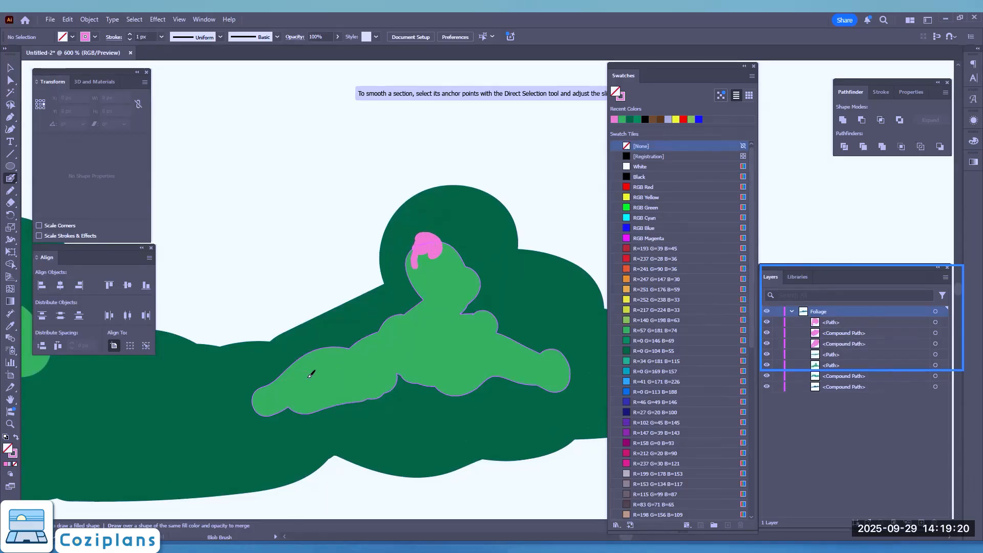
pyautogui.moveTo(310, 374)
pyautogui.mouseDown()
pyautogui.moveTo(320, 366)
pyautogui.moveTo(310, 358)
pyautogui.mouseUp()
pyautogui.moveTo(433, 355)
pyautogui.mouseDown()
pyautogui.moveTo(438, 348)
pyautogui.moveTo(429, 347)
pyautogui.mouseUp()
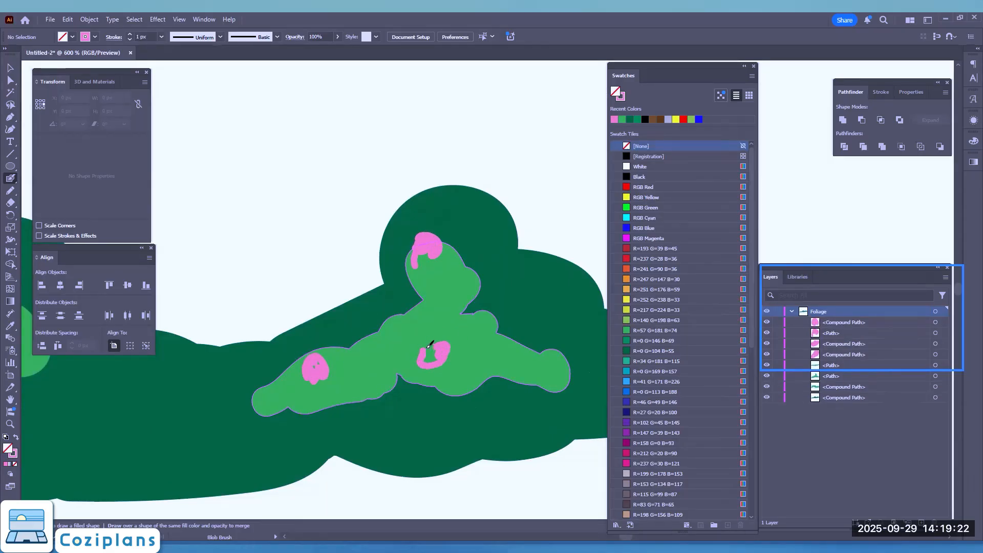
pyautogui.scroll(-6, 429, 345)
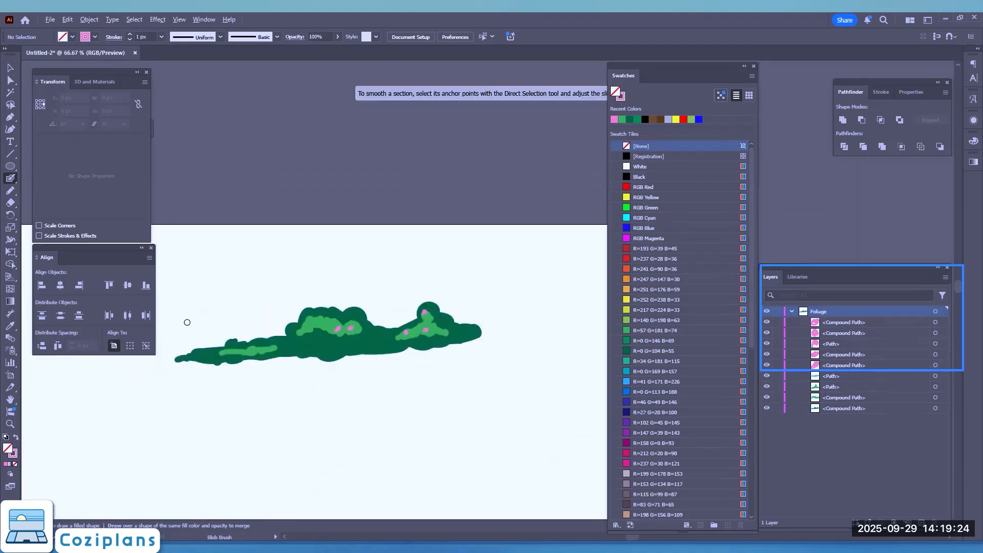
# - Paint three small pink flowers spaced along the light green highlight of the left tail
pyautogui.scroll(1, 187, 322)
pyautogui.scroll(4, 264, 360)
pyautogui.moveTo(269, 364)
pyautogui.mouseDown()
pyautogui.moveTo(292, 340)
pyautogui.moveTo(272, 358)
pyautogui.moveTo(281, 348)
pyautogui.mouseUp()
pyautogui.moveTo(366, 359)
pyautogui.mouseDown()
pyautogui.moveTo(358, 348)
pyautogui.moveTo(373, 349)
pyautogui.mouseUp()
pyautogui.moveTo(433, 347); pyautogui.dragTo(443, 346)
pyautogui.scroll(-5, 435, 333)
# - Paint more pink flowers on the upper and left parts of the central mound's highlight
pyautogui.scroll(3, 415, 303)
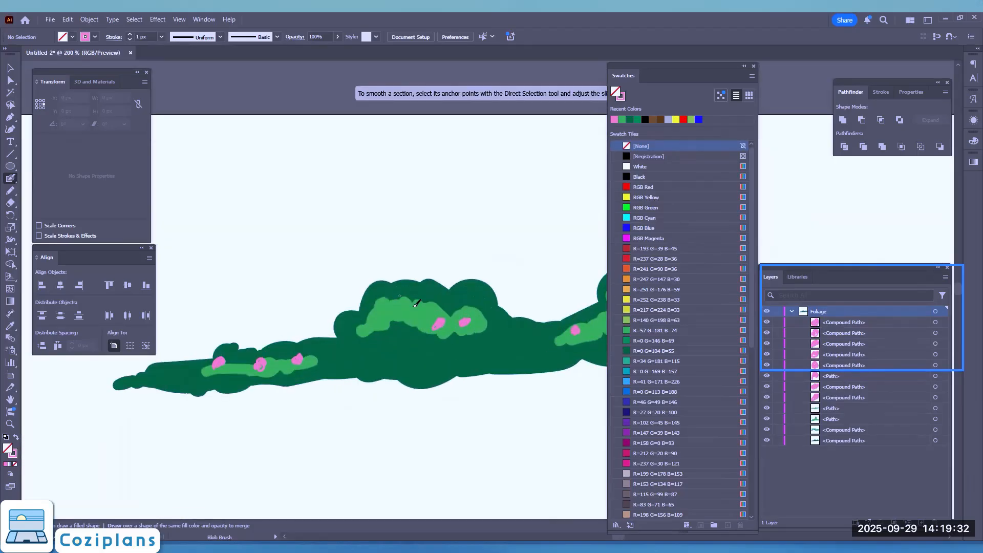
pyautogui.moveTo(416, 303)
pyautogui.mouseDown()
pyautogui.moveTo(412, 296)
pyautogui.moveTo(460, 309)
pyautogui.mouseUp()
pyautogui.moveTo(367, 327); pyautogui.dragTo(380, 316)
pyautogui.hotkey('ctrl', '-')
pyautogui.hotkey('ctrl', '-')
pyautogui.hotkey('ctrl', '-')
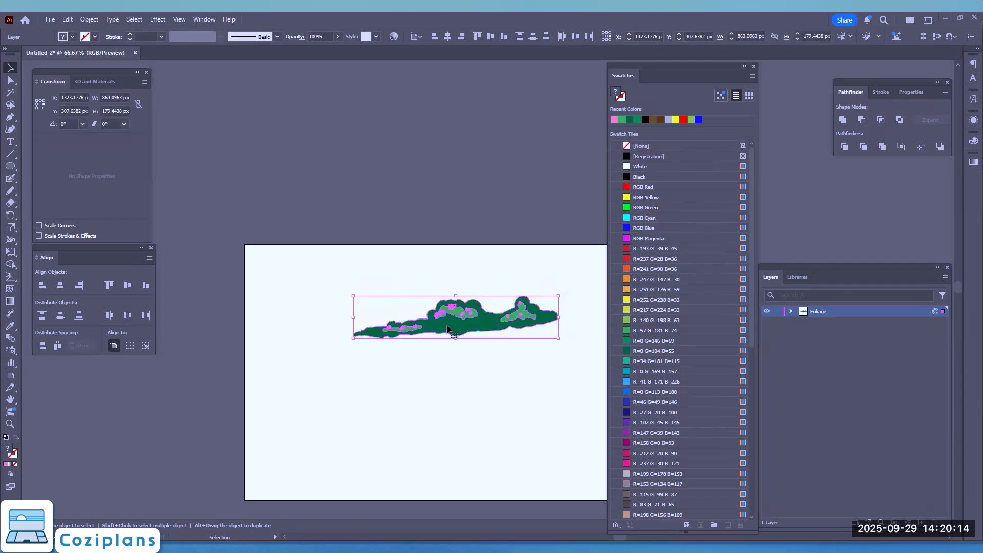
# - Move the whole foliage artwork down to the lower part of the artboard, centred at about X 1280 px, Y 802 px
pyautogui.moveTo(446, 327); pyautogui.dragTo(435, 441)
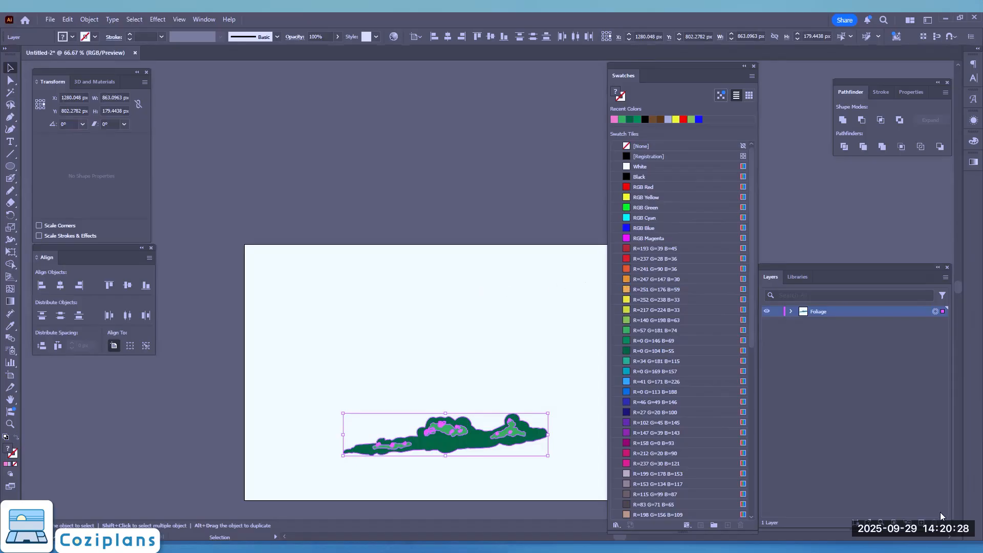
# - Create a new layer named Banner above the Foliage layer and deselect the foliage artwork
pyautogui.click(921, 522)
pyautogui.doubleClick(814, 317)
pyautogui.write('Banner')
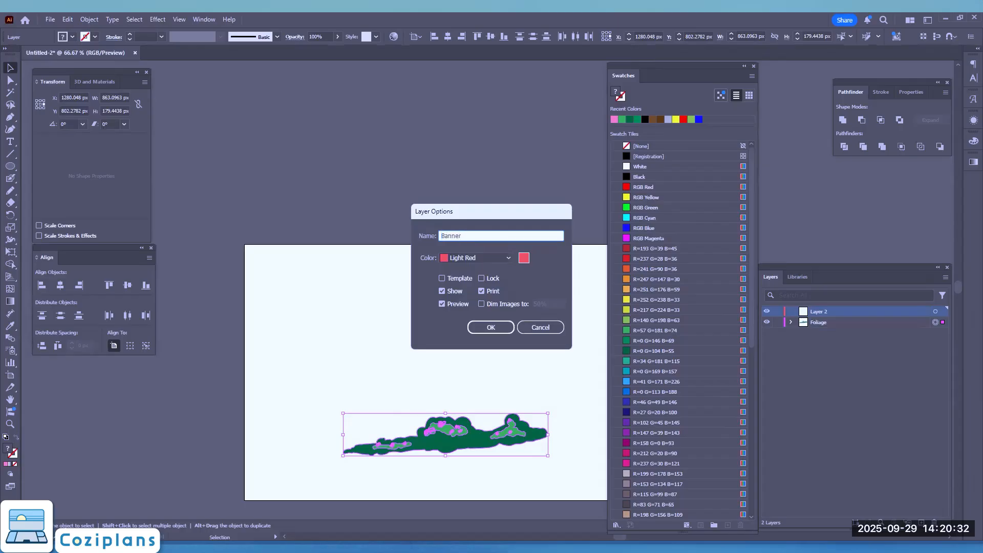
pyautogui.press('Return')
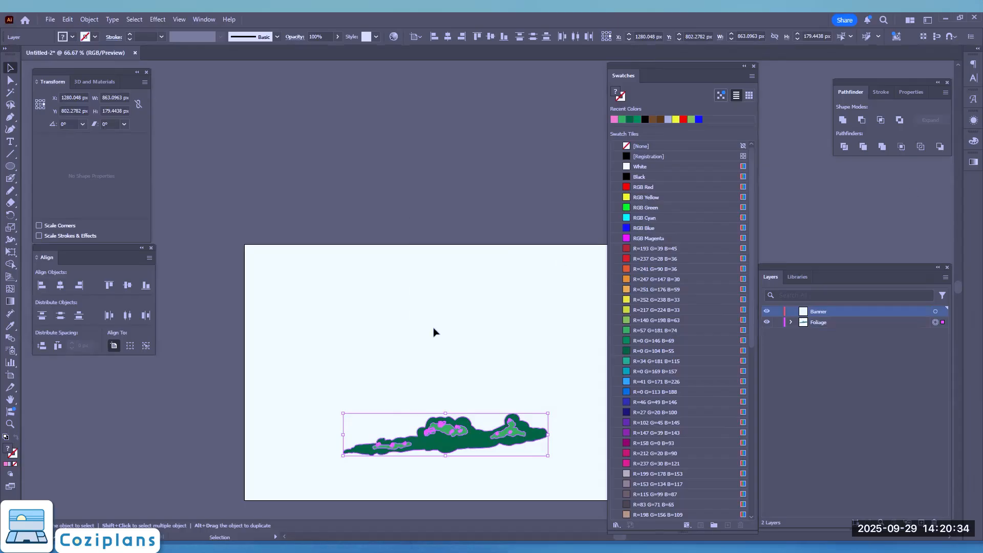
pyautogui.click(244, 177)
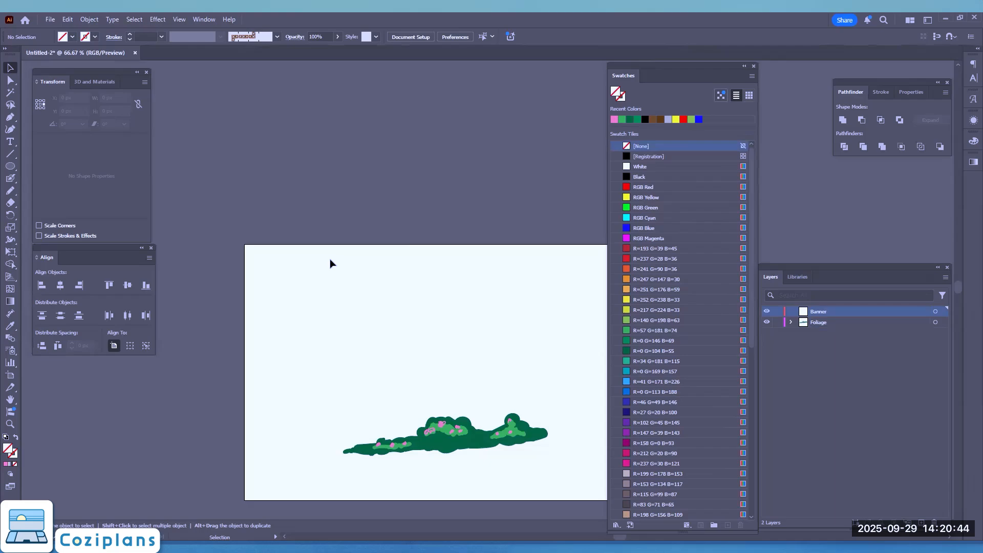
# - Choose the Pencil tool and set a black stroke of 4 px with no fill
pyautogui.press('n')
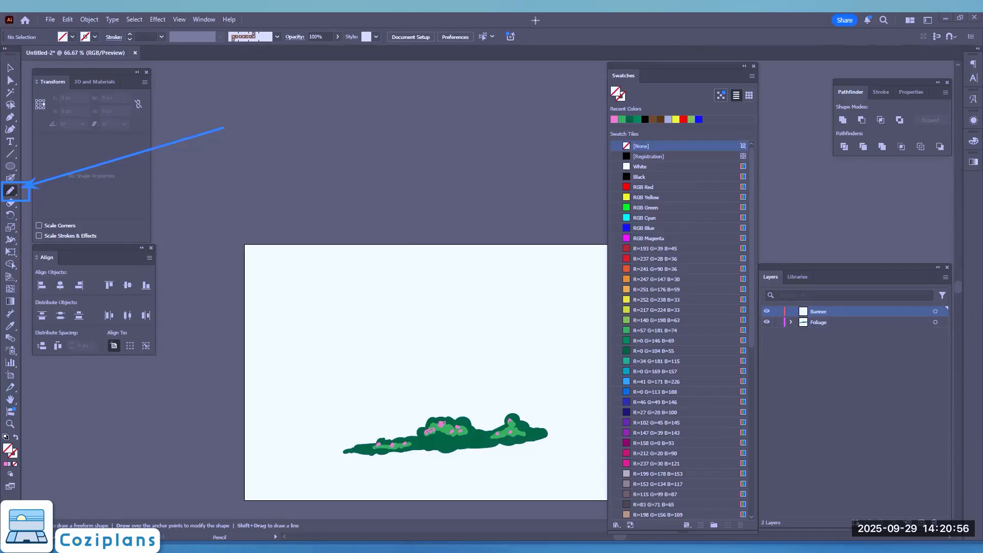
pyautogui.click(11, 191)
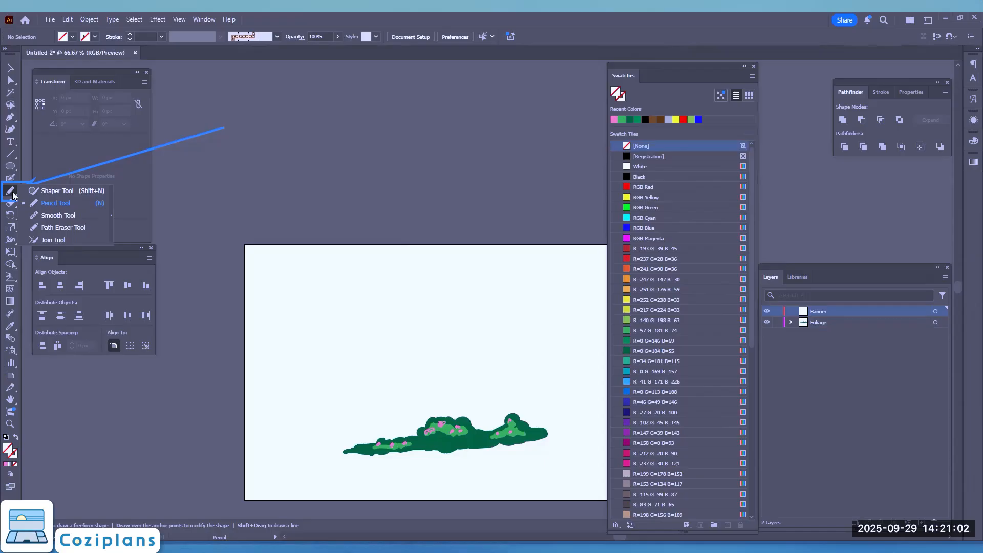
pyautogui.click(56, 202)
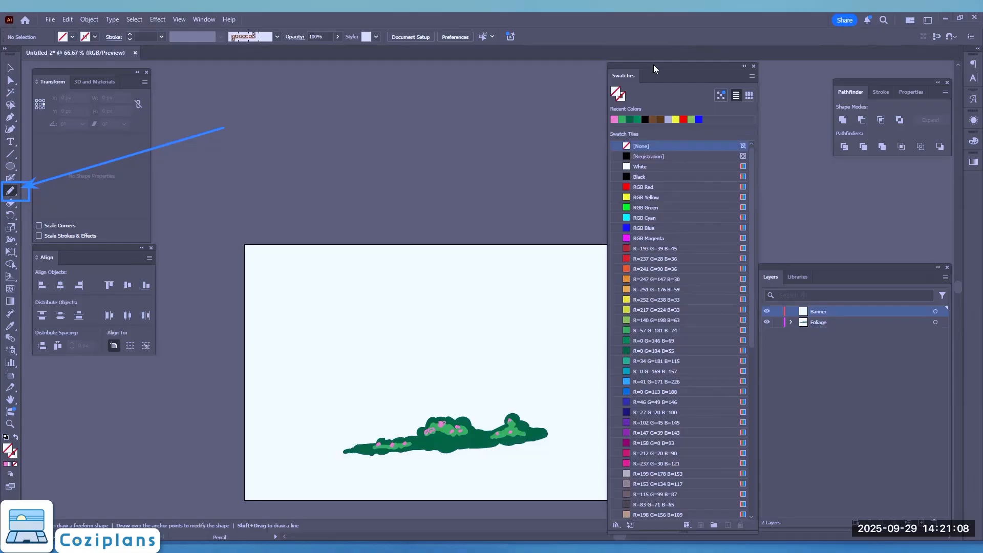
pyautogui.click(95, 37)
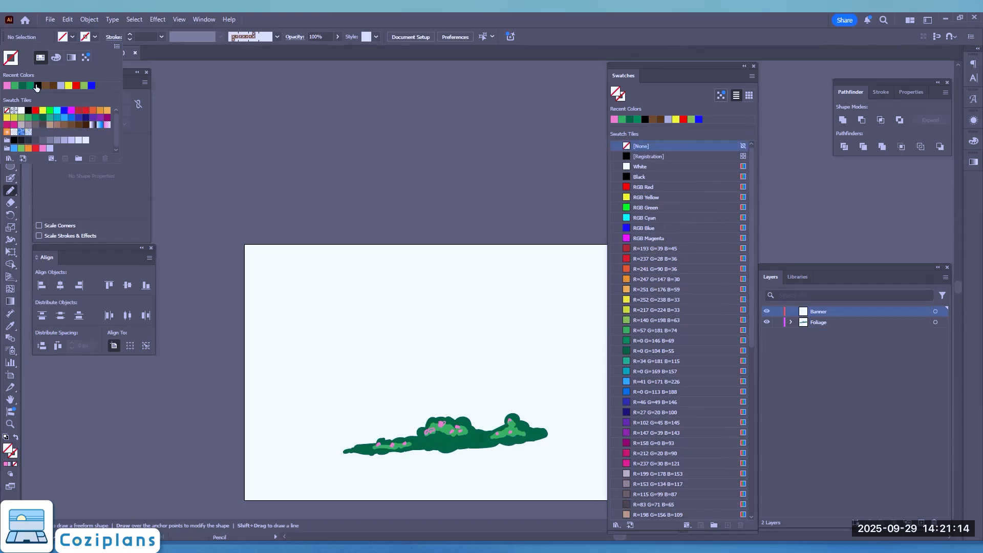
pyautogui.click(38, 85)
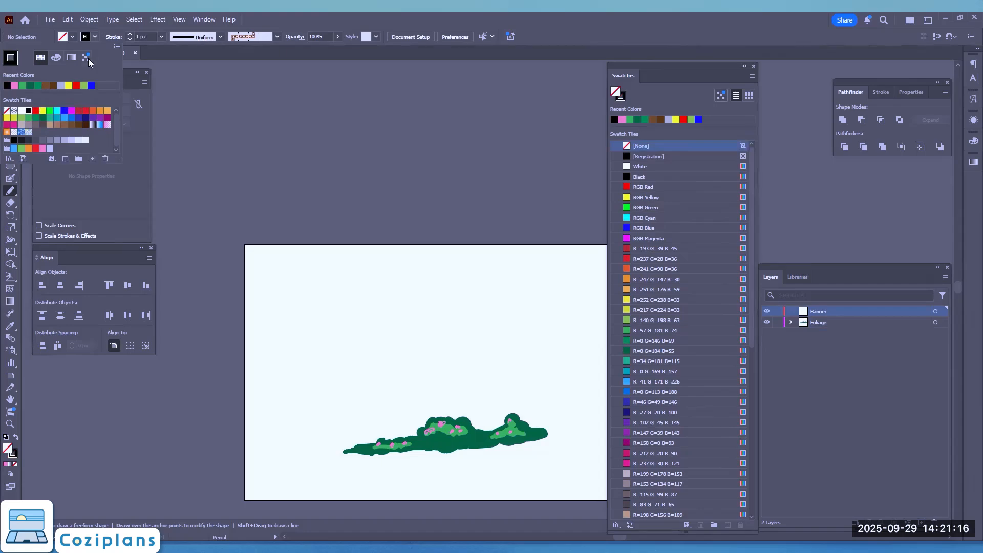
pyautogui.click(130, 33)
pyautogui.click(130, 33)
pyautogui.click(130, 33)
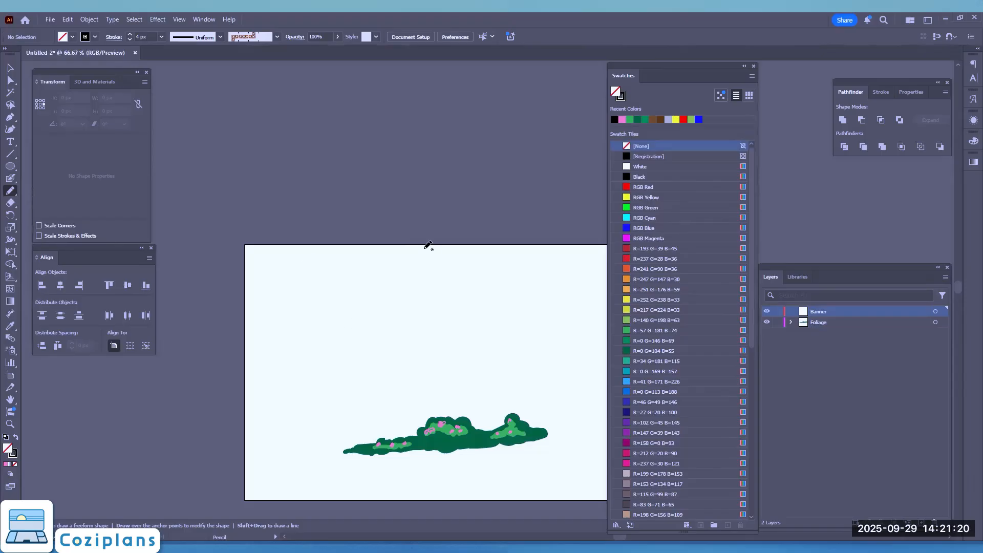
# - Try two freehand wavy pencil lines across the upper artboard, about 1411 px and 1601 px wide, and delete each one
pyautogui.scroll(-2, 430, 235)
pyautogui.scroll(-2, 430, 230)
pyautogui.hscroll(2, 424, 236)
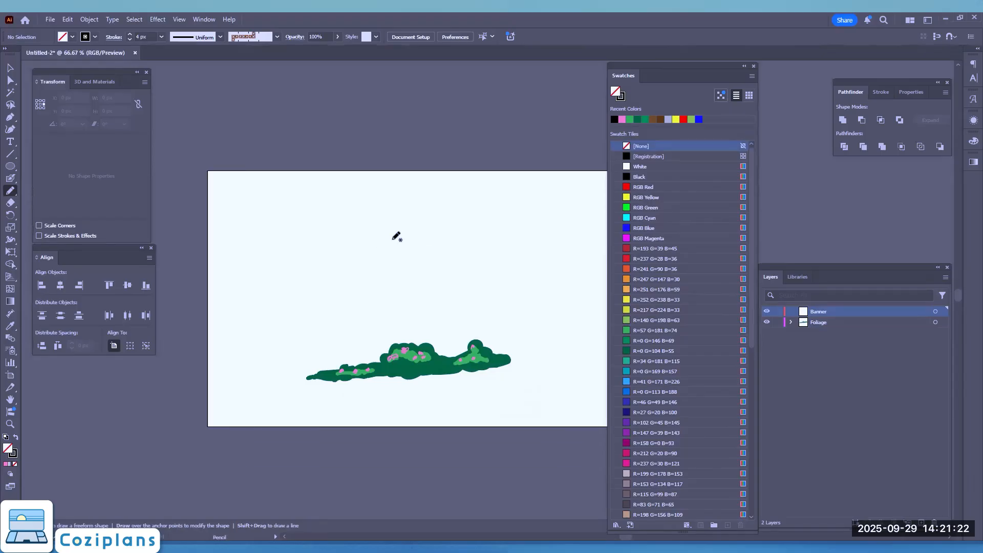
pyautogui.scroll(1, 401, 237)
pyautogui.scroll(-1, 399, 237)
pyautogui.scroll(1, 399, 236)
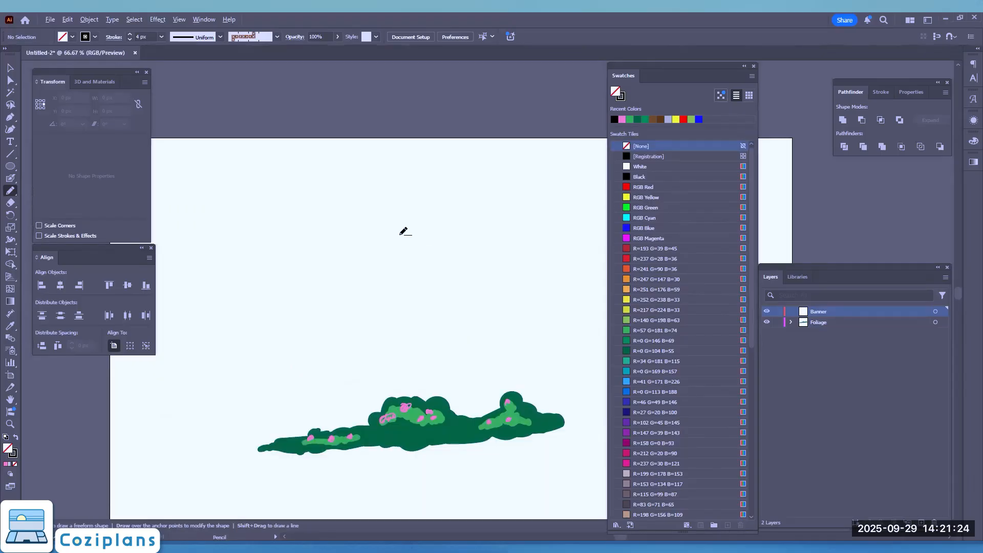
pyautogui.scroll(-1, 399, 237)
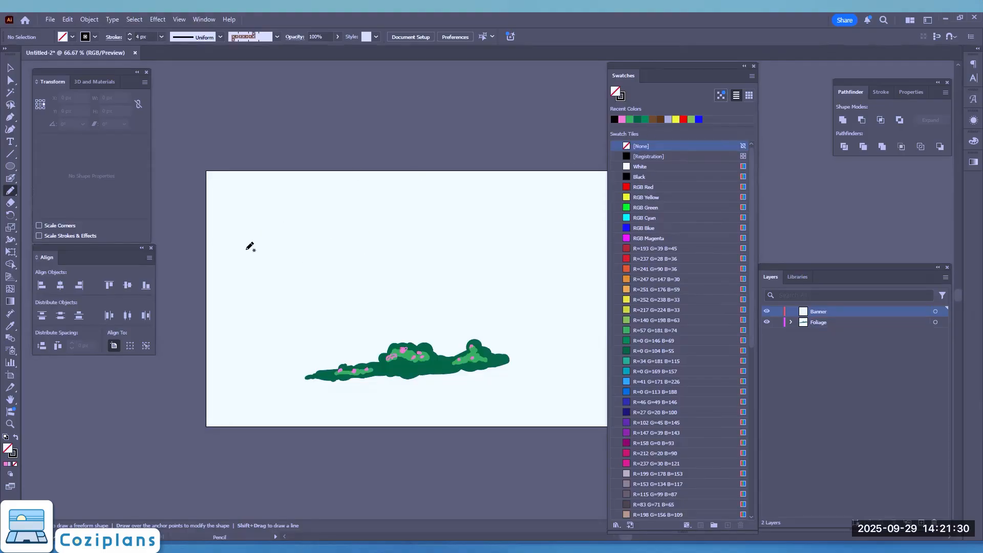
pyautogui.moveTo(247, 245)
pyautogui.mouseDown()
pyautogui.moveTo(271, 217)
pyautogui.moveTo(338, 217)
pyautogui.moveTo(379, 229)
pyautogui.moveTo(465, 227)
pyautogui.moveTo(582, 185)
pyautogui.mouseUp()
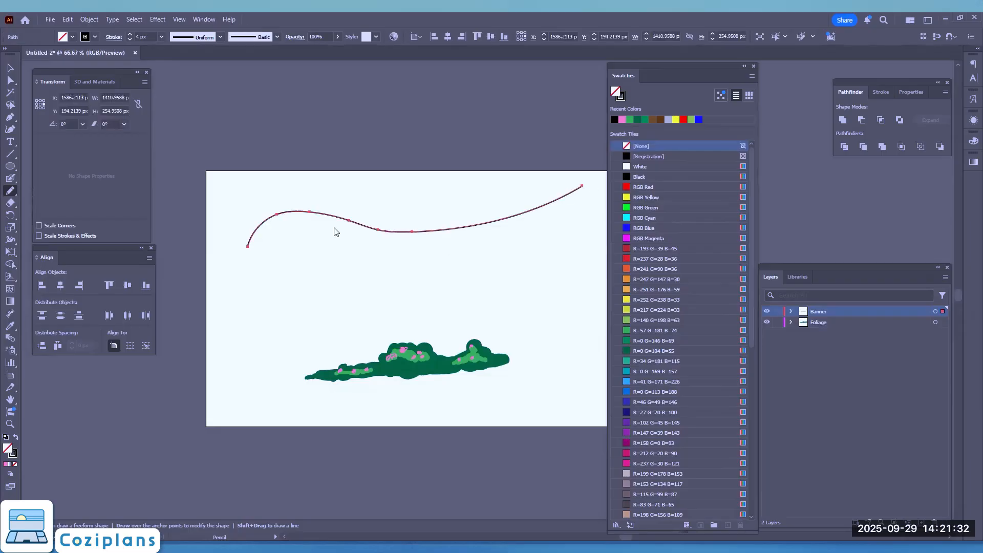
pyautogui.press('Delete')
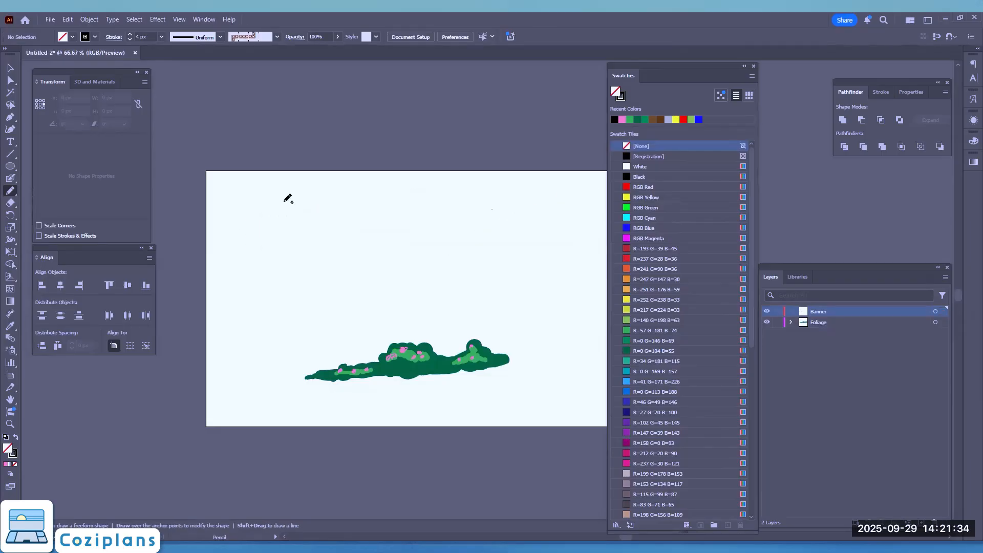
pyautogui.moveTo(249, 223)
pyautogui.mouseDown()
pyautogui.moveTo(398, 216)
pyautogui.moveTo(489, 251)
pyautogui.moveTo(630, 242)
pyautogui.mouseUp()
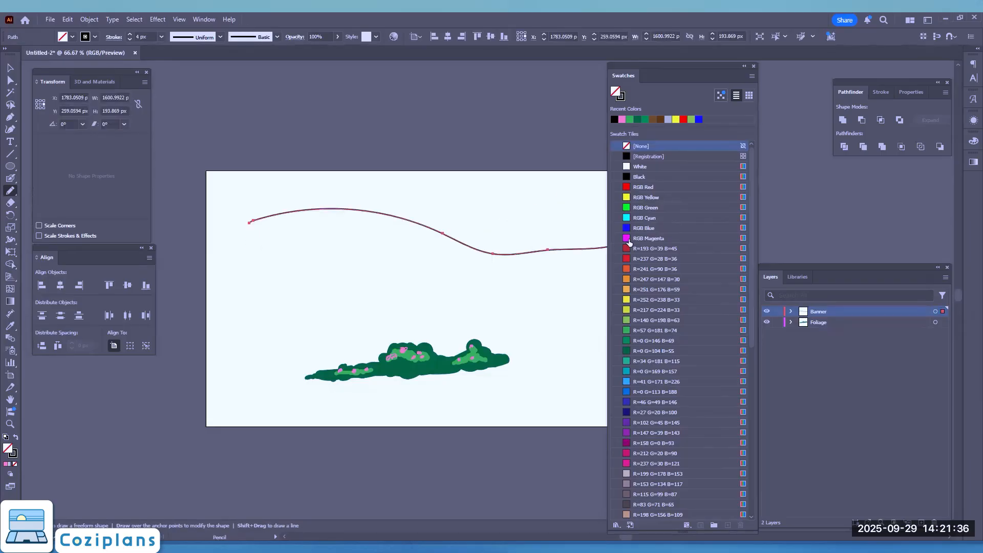
pyautogui.press('Delete')
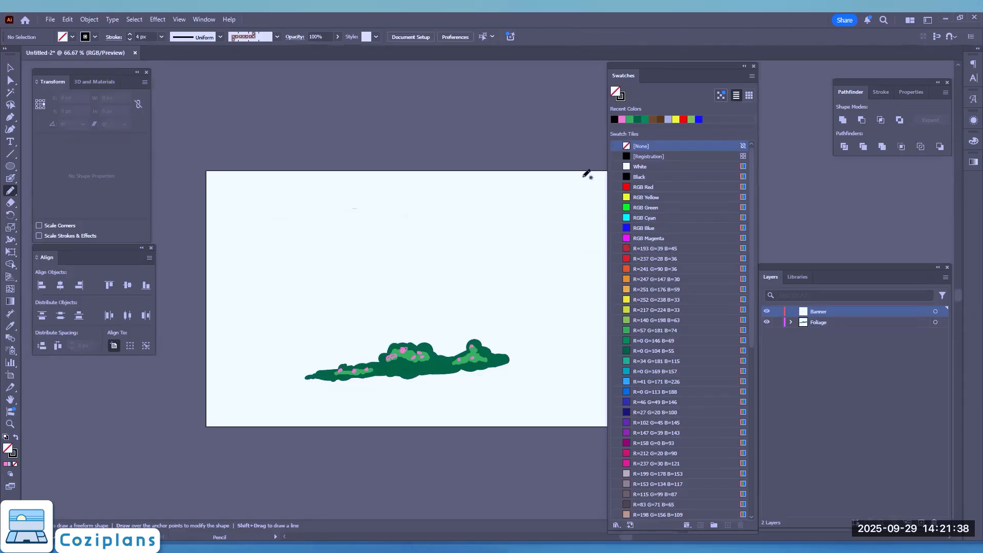
# - Draw a gently wavy freehand pencil line across the upper artboard, about 1513 px wide and 199 px high, discarding the first attempt
pyautogui.moveTo(578, 184)
pyautogui.mouseDown()
pyautogui.moveTo(463, 202)
pyautogui.moveTo(310, 255)
pyautogui.moveTo(212, 254)
pyautogui.mouseUp()
pyautogui.press('Delete')
pyautogui.moveTo(579, 193)
pyautogui.mouseDown()
pyautogui.moveTo(496, 191)
pyautogui.moveTo(218, 234)
pyautogui.mouseUp()
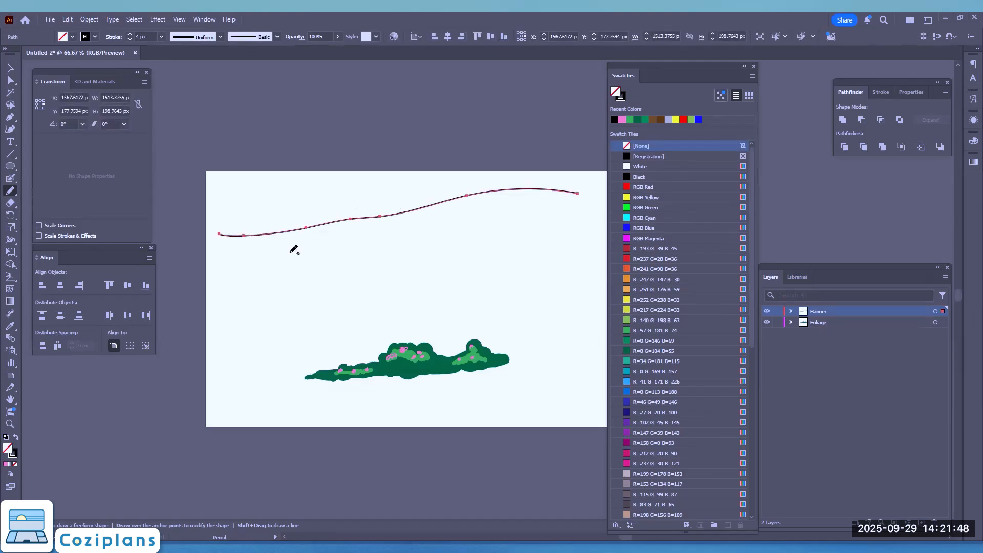
# - Try a three-sided polygon with a 150 px radius over the upper-left part of the artboard, and delete it
pyautogui.click(11, 166)
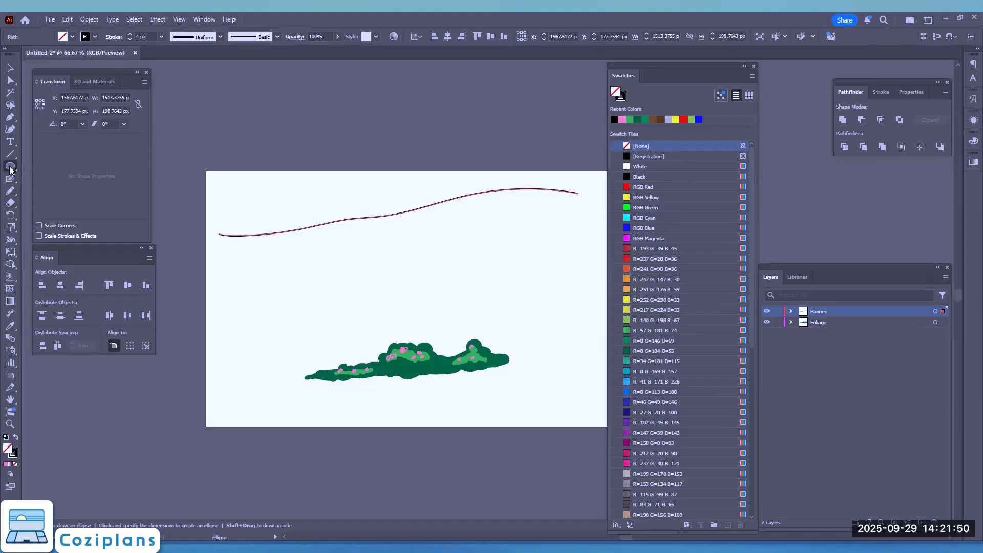
pyautogui.moveTo(10, 166); pyautogui.dragTo(33, 206)
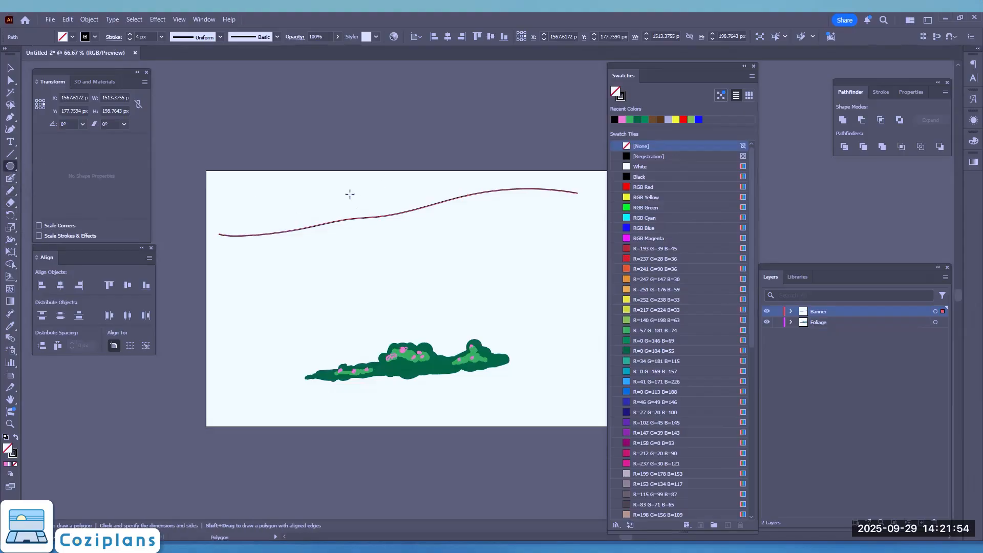
pyautogui.click(297, 193)
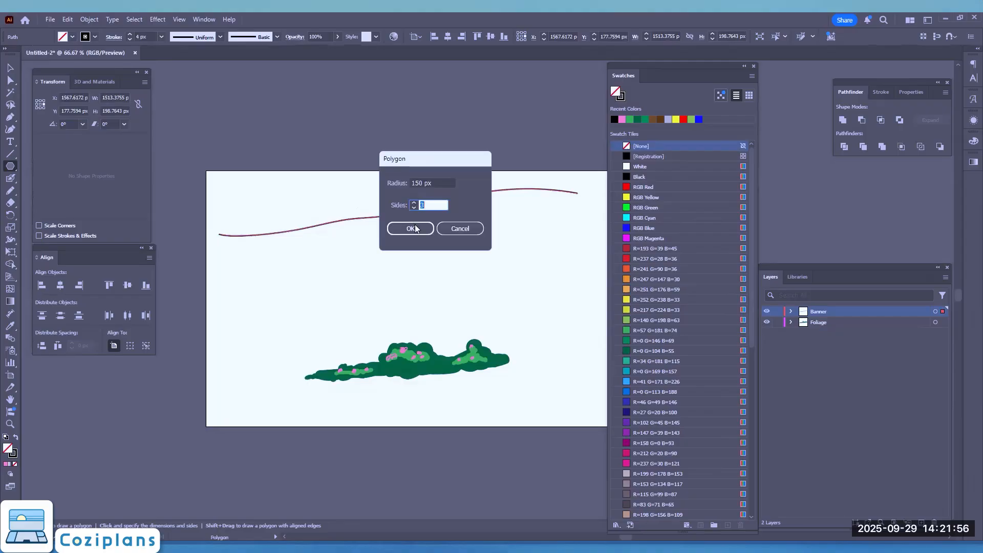
pyautogui.write('3')
pyautogui.click(405, 227)
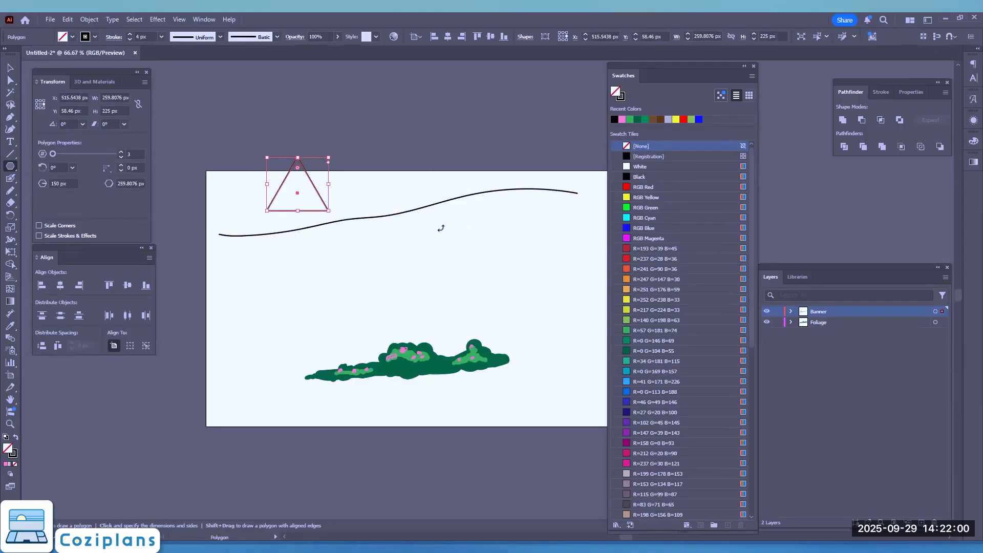
pyautogui.press('Delete')
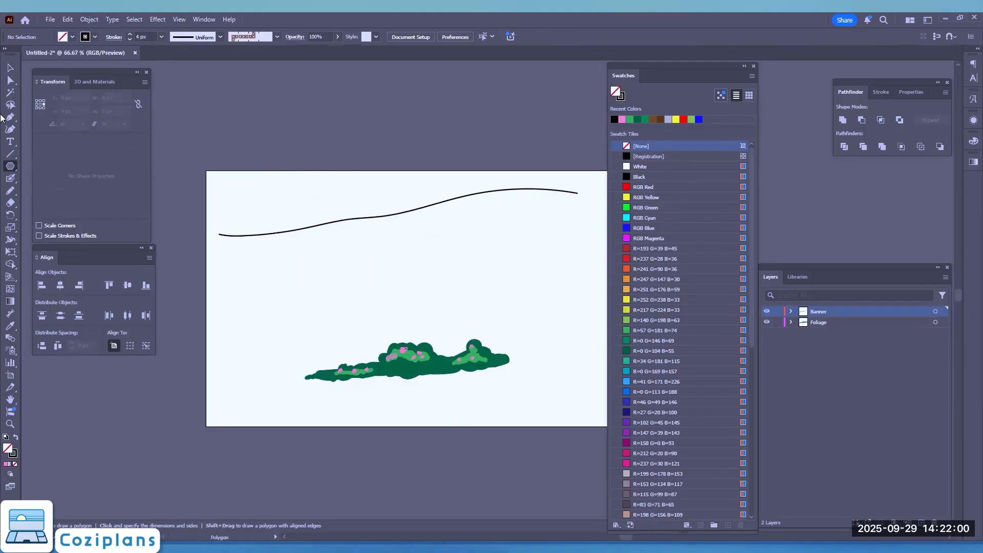
# - Draw a freehand zigzag pencil line beneath the wavy line, about 1489 px wide and 364 px high, redoing it once, and deselect it
pyautogui.click(10, 192)
pyautogui.moveTo(230, 244)
pyautogui.mouseDown()
pyautogui.moveTo(302, 271)
pyautogui.moveTo(306, 246)
pyautogui.moveTo(327, 266)
pyautogui.moveTo(333, 231)
pyautogui.moveTo(373, 270)
pyautogui.moveTo(374, 235)
pyautogui.moveTo(405, 259)
pyautogui.moveTo(416, 224)
pyautogui.moveTo(425, 254)
pyautogui.moveTo(449, 209)
pyautogui.moveTo(467, 229)
pyautogui.moveTo(495, 204)
pyautogui.moveTo(502, 226)
pyautogui.moveTo(578, 209)
pyautogui.mouseUp()
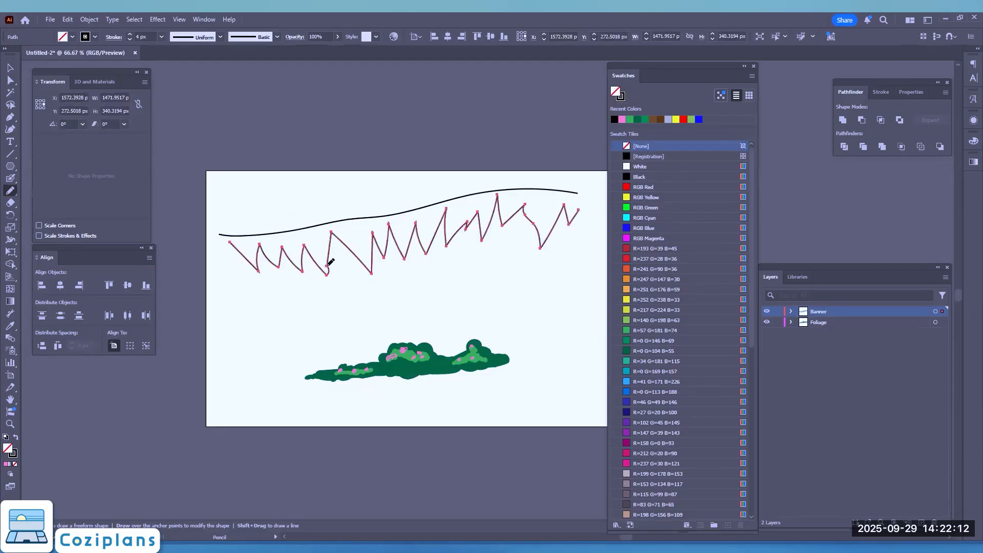
pyautogui.hotkey('ctrl', 'z')
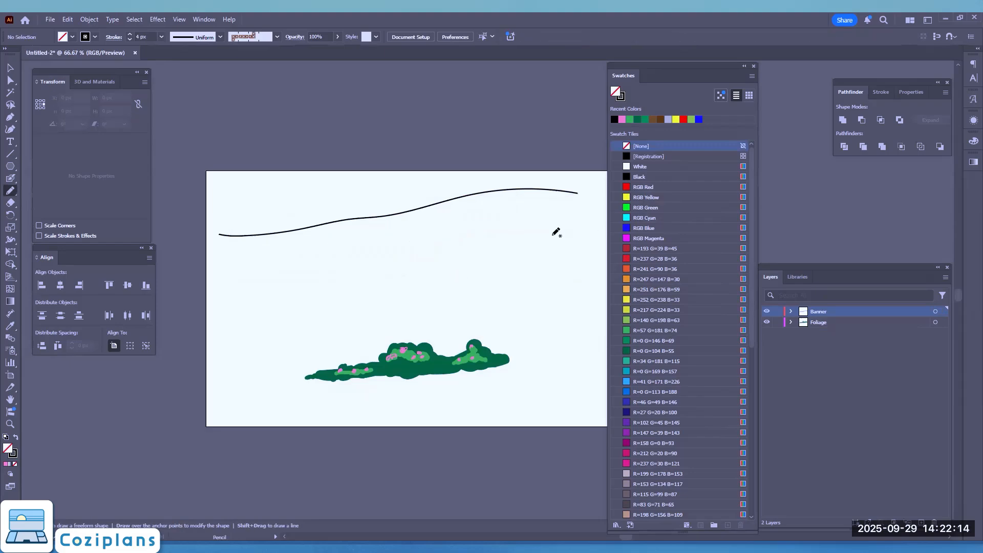
pyautogui.moveTo(571, 207)
pyautogui.mouseDown()
pyautogui.moveTo(542, 227)
pyautogui.moveTo(510, 201)
pyautogui.moveTo(490, 201)
pyautogui.moveTo(475, 241)
pyautogui.moveTo(465, 218)
pyautogui.moveTo(439, 231)
pyautogui.moveTo(434, 255)
pyautogui.moveTo(414, 232)
pyautogui.moveTo(403, 256)
pyautogui.moveTo(387, 227)
pyautogui.moveTo(379, 264)
pyautogui.moveTo(355, 228)
pyautogui.moveTo(344, 255)
pyautogui.moveTo(337, 231)
pyautogui.moveTo(317, 276)
pyautogui.moveTo(302, 235)
pyautogui.moveTo(291, 271)
pyautogui.moveTo(277, 247)
pyautogui.moveTo(270, 276)
pyautogui.moveTo(251, 247)
pyautogui.moveTo(242, 276)
pyautogui.moveTo(225, 251)
pyautogui.moveTo(218, 275)
pyautogui.mouseUp()
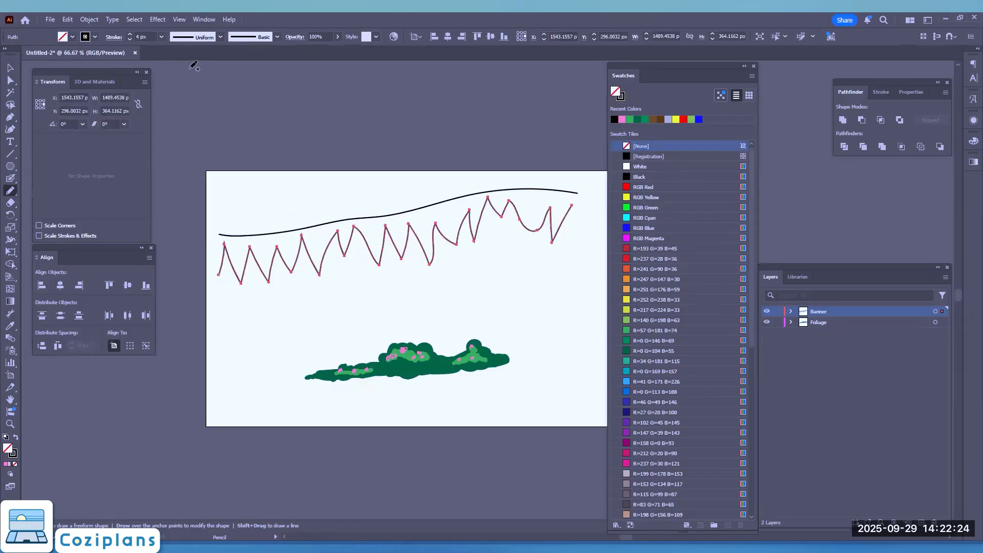
pyautogui.click(9, 68)
pyautogui.click(277, 120)
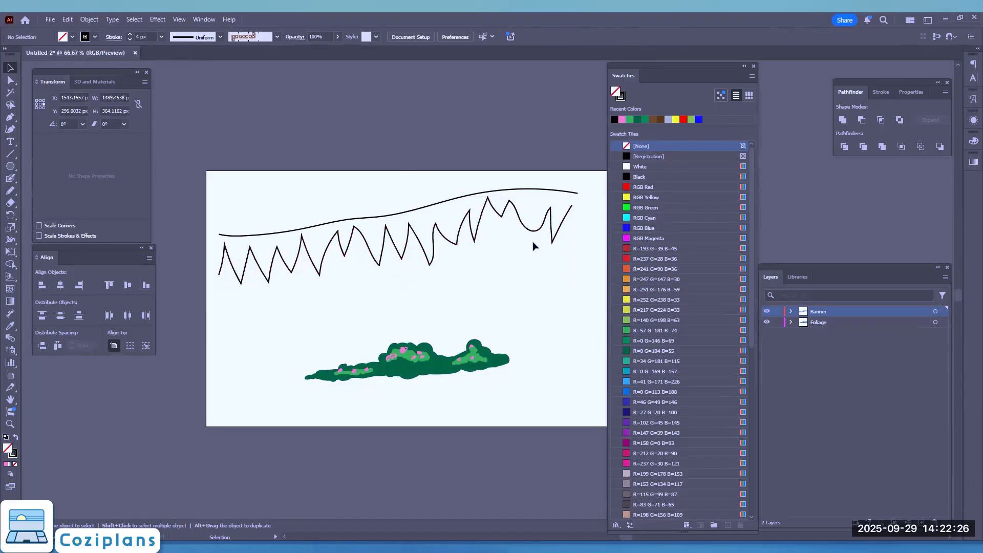